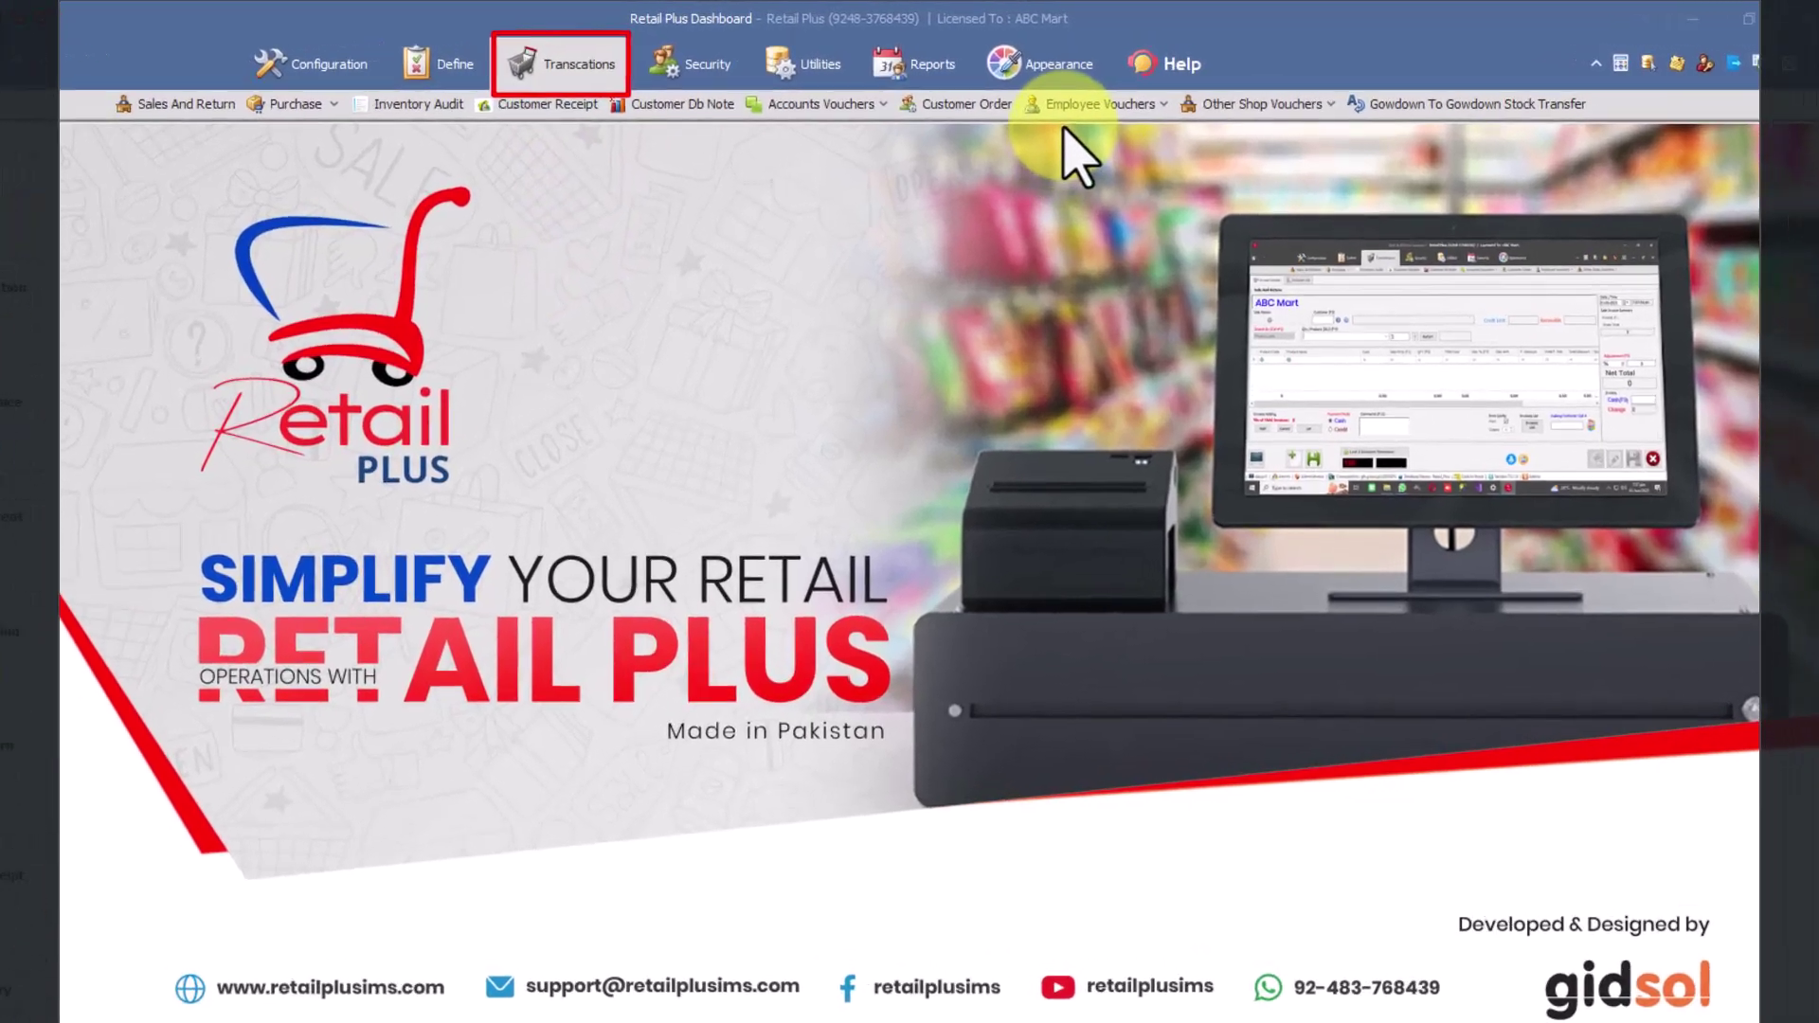
Start an Employees Attendance entry dated 22-08-2024 and select the employee's account.
click(1103, 90)
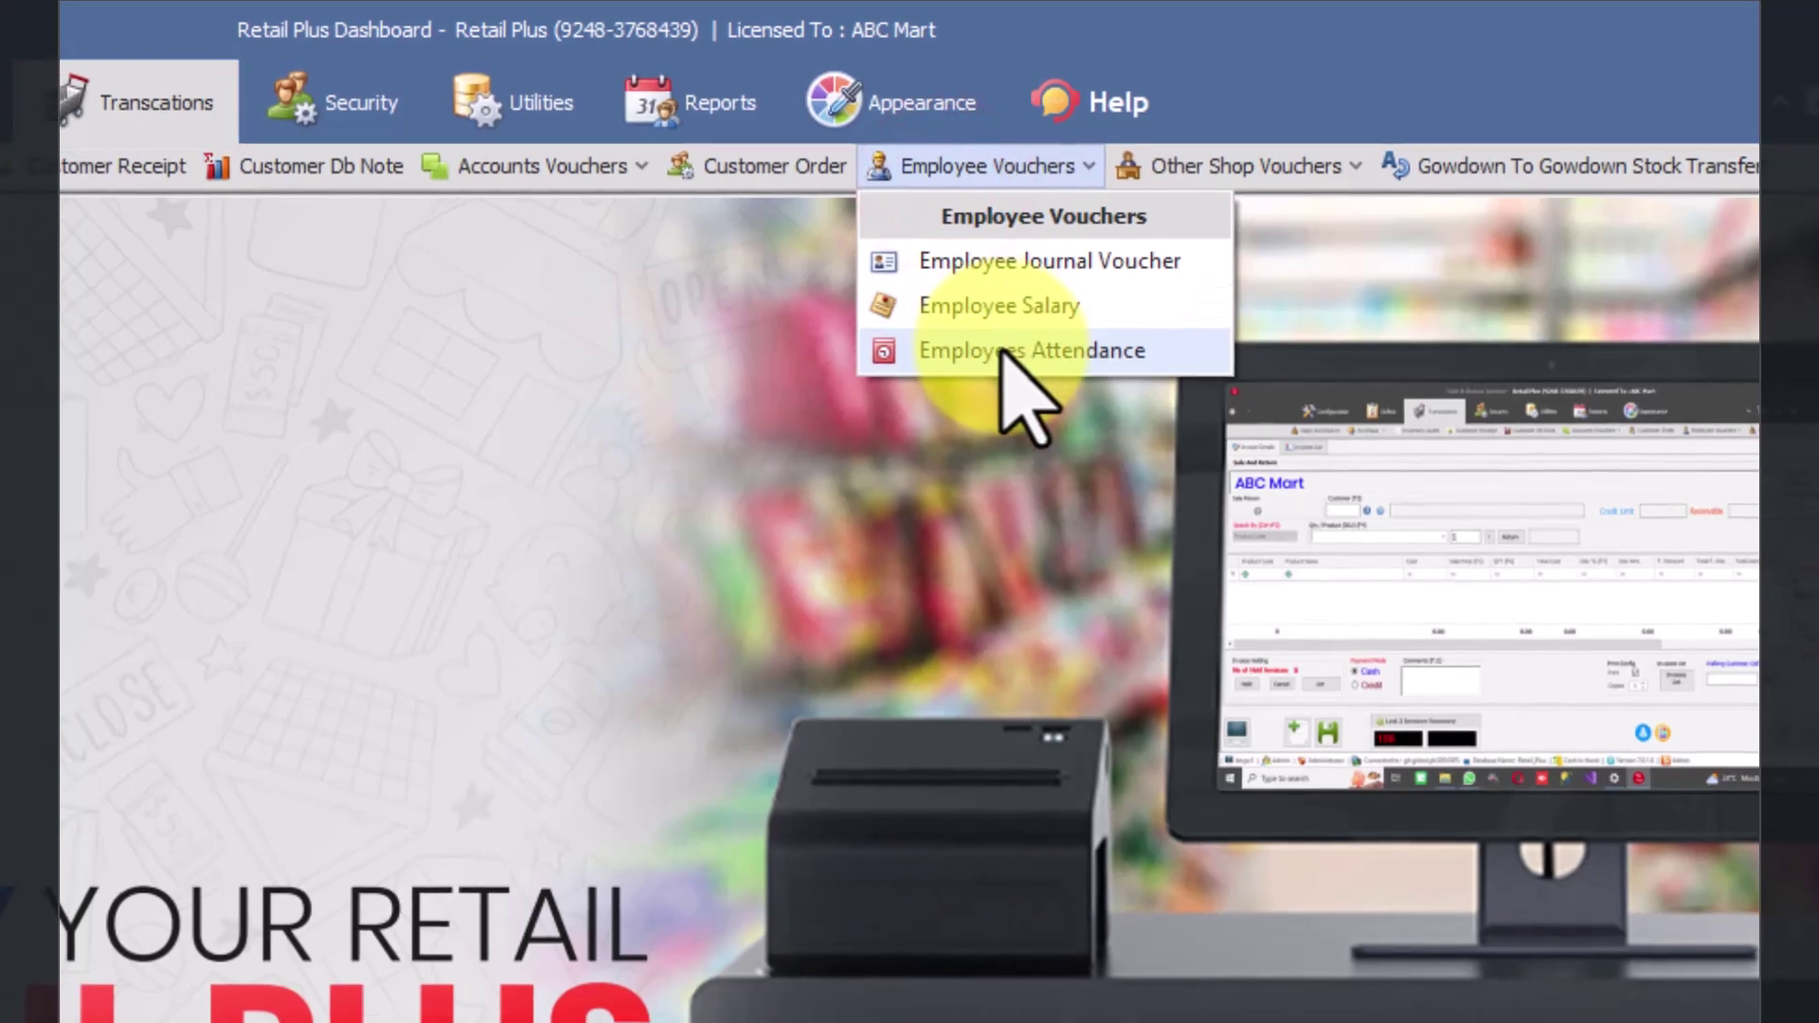
click(1001, 351)
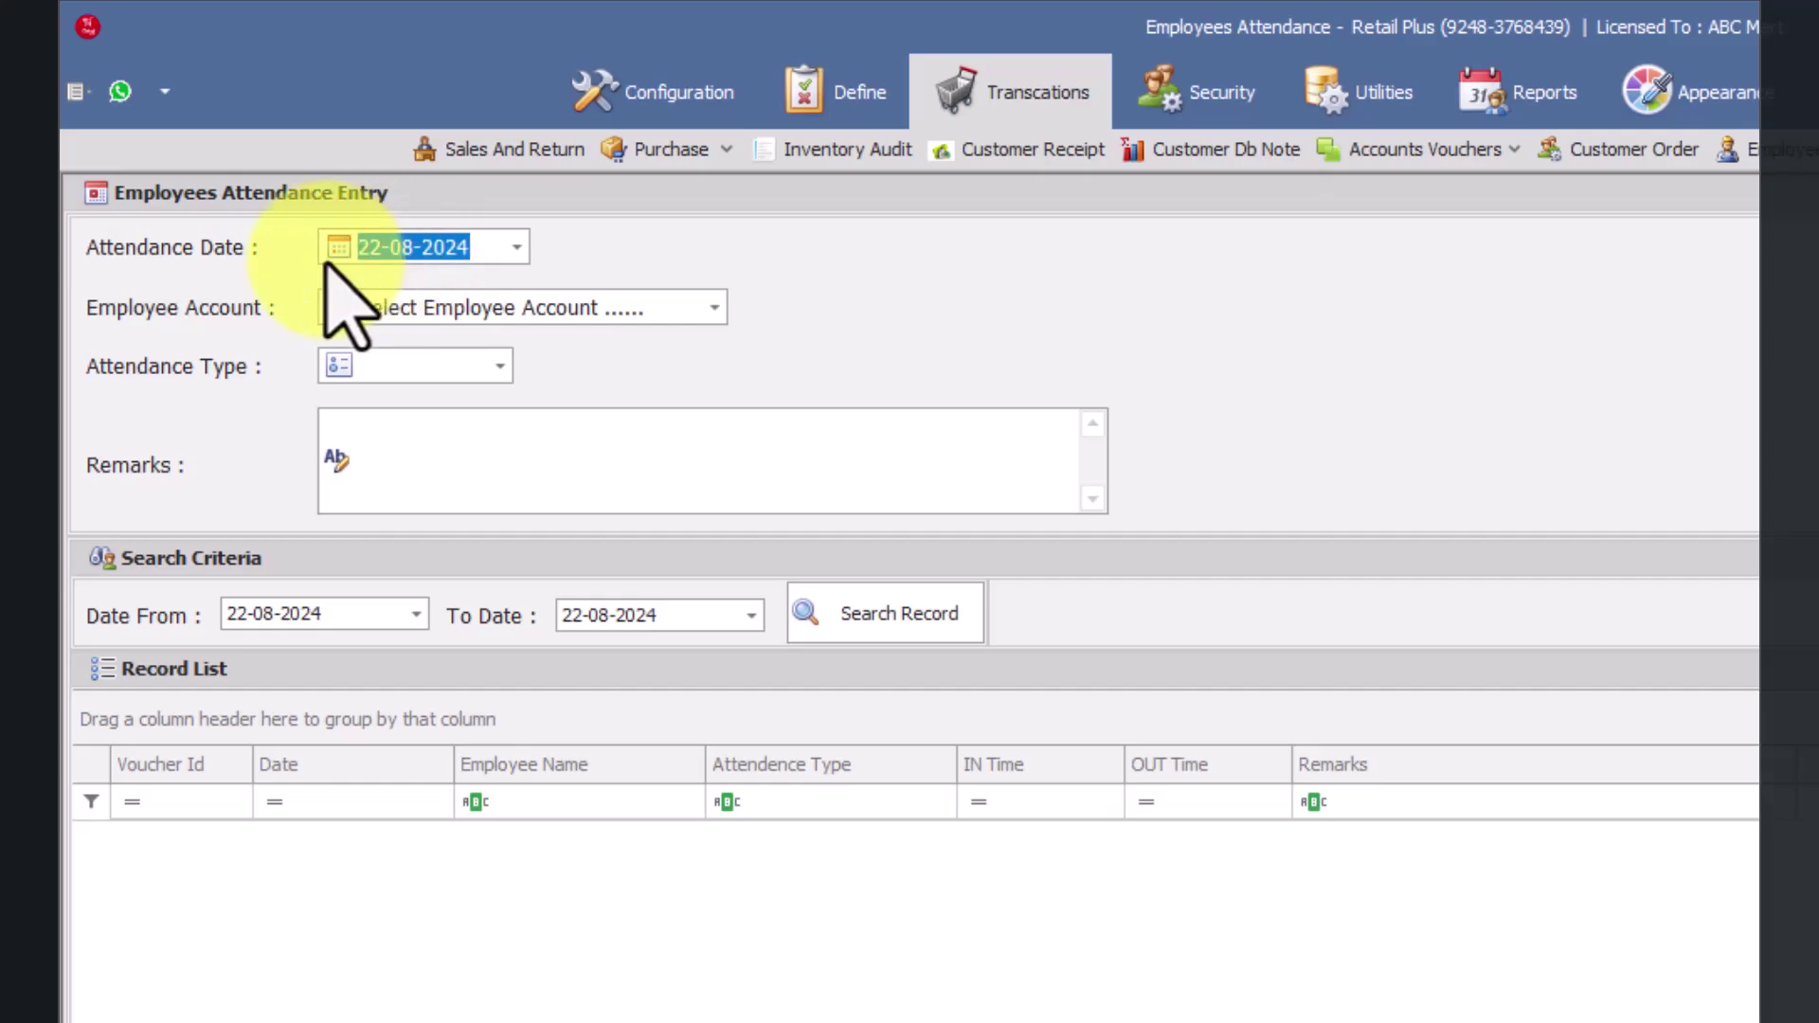
click(517, 246)
click(577, 541)
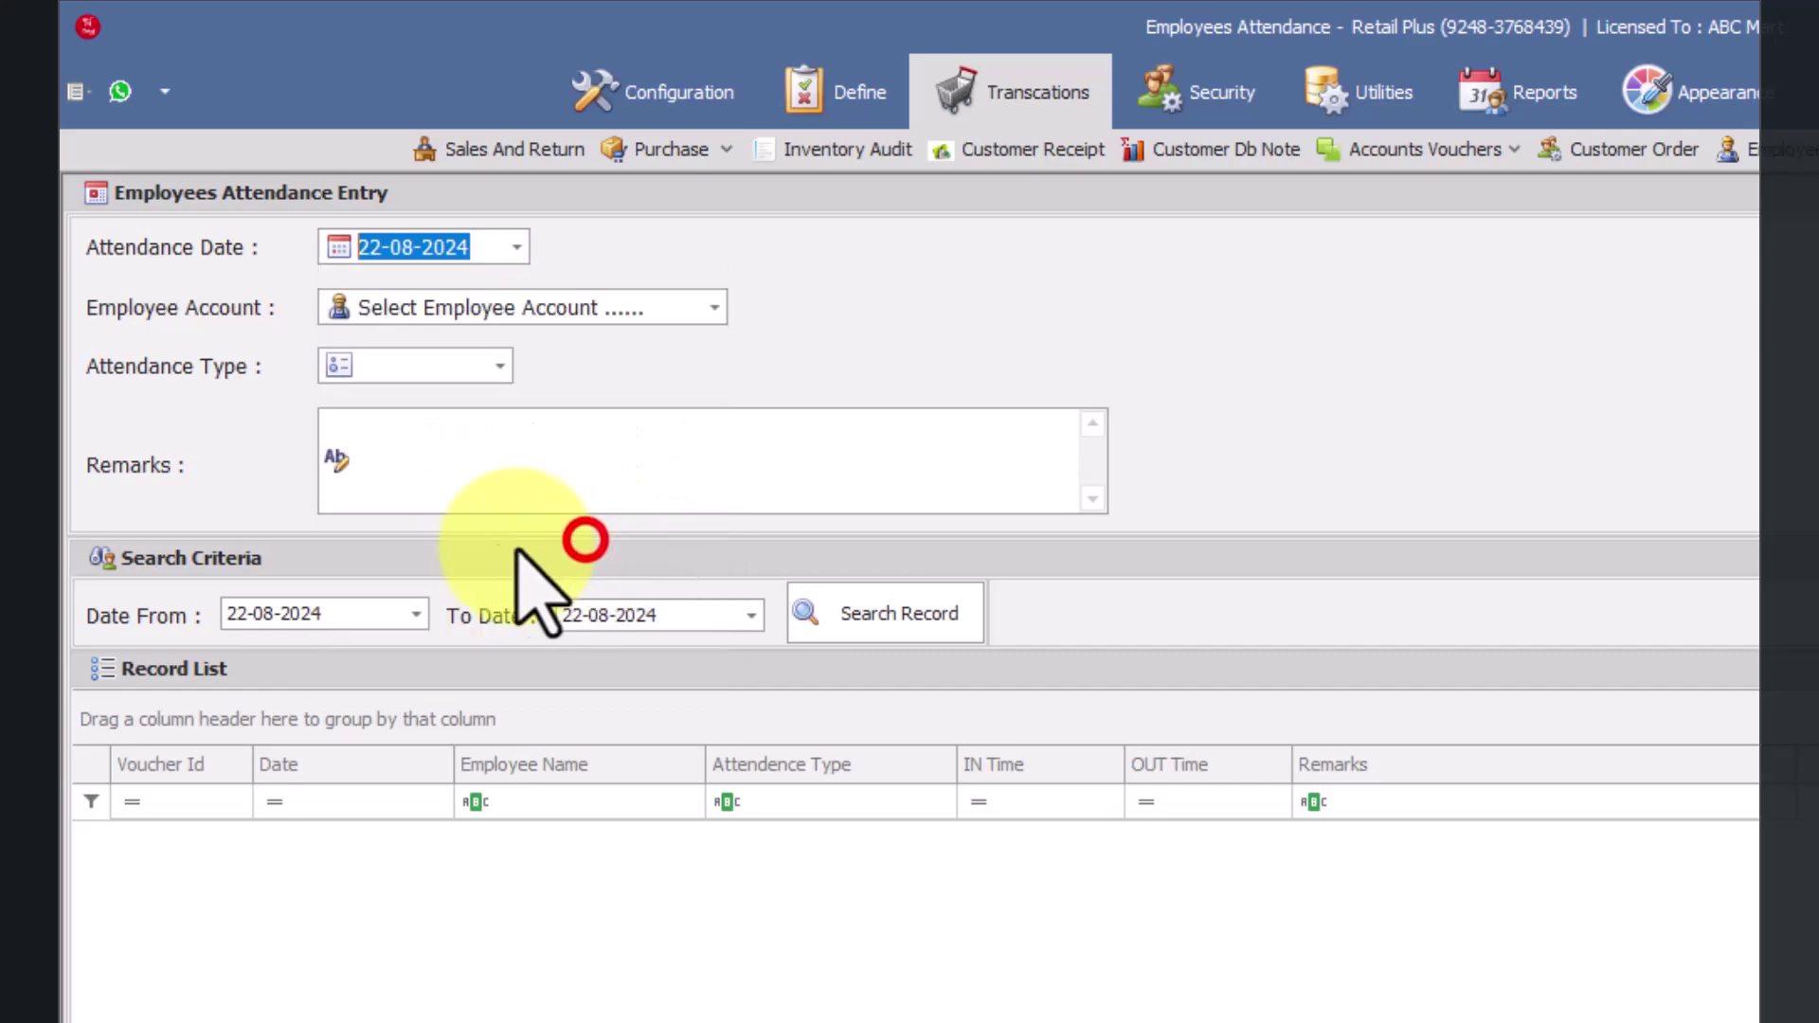
click(682, 310)
click(709, 311)
click(502, 371)
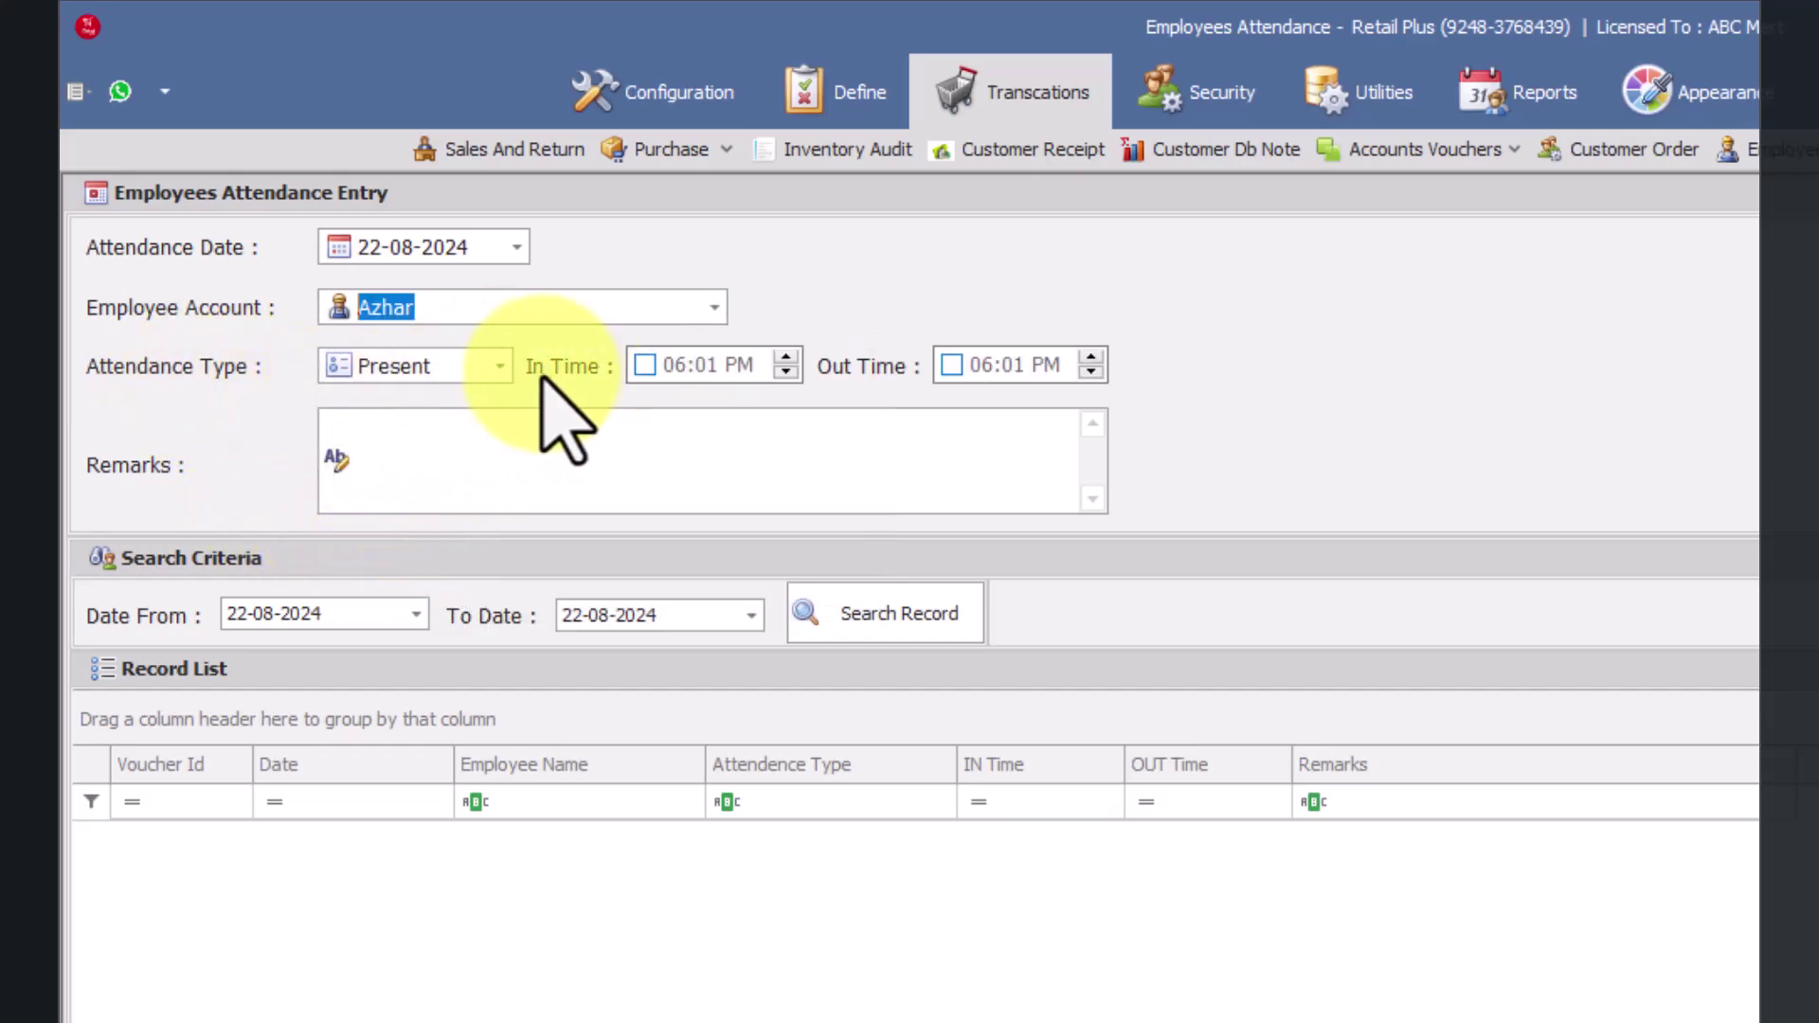
Try the Weekend attendance type for the entry, and return it to Present.
click(500, 367)
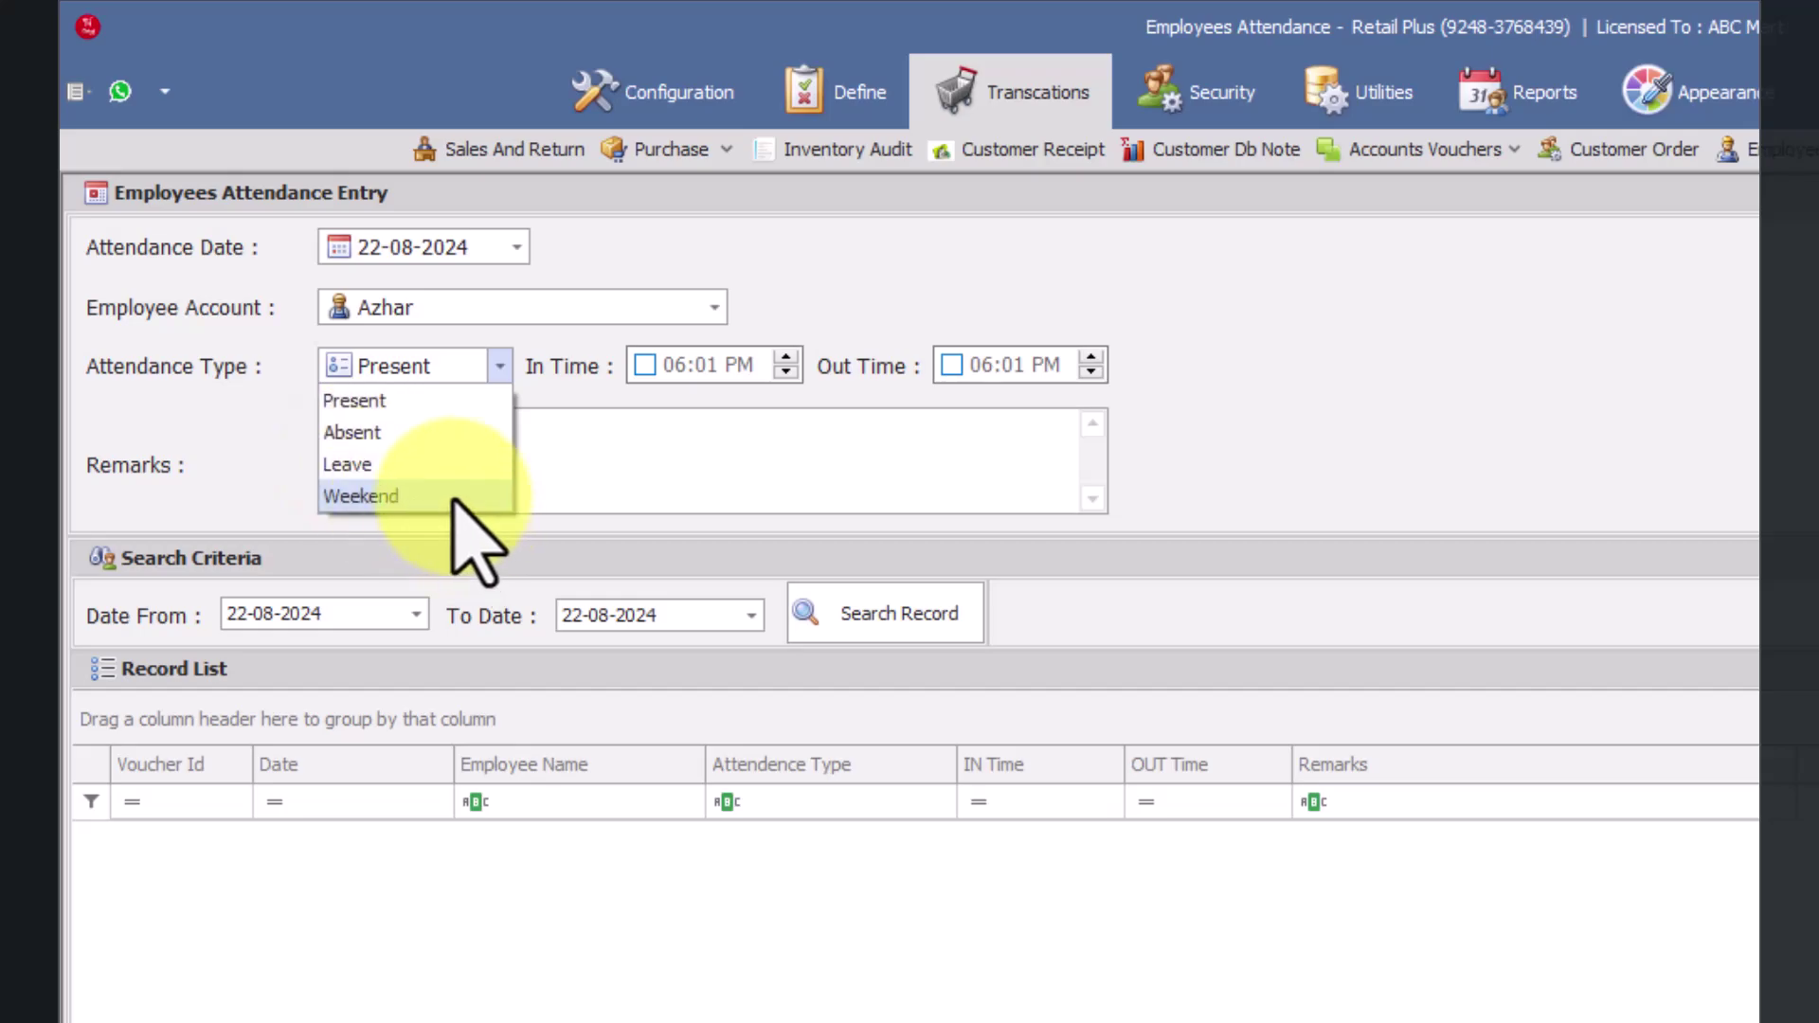
key(Escape)
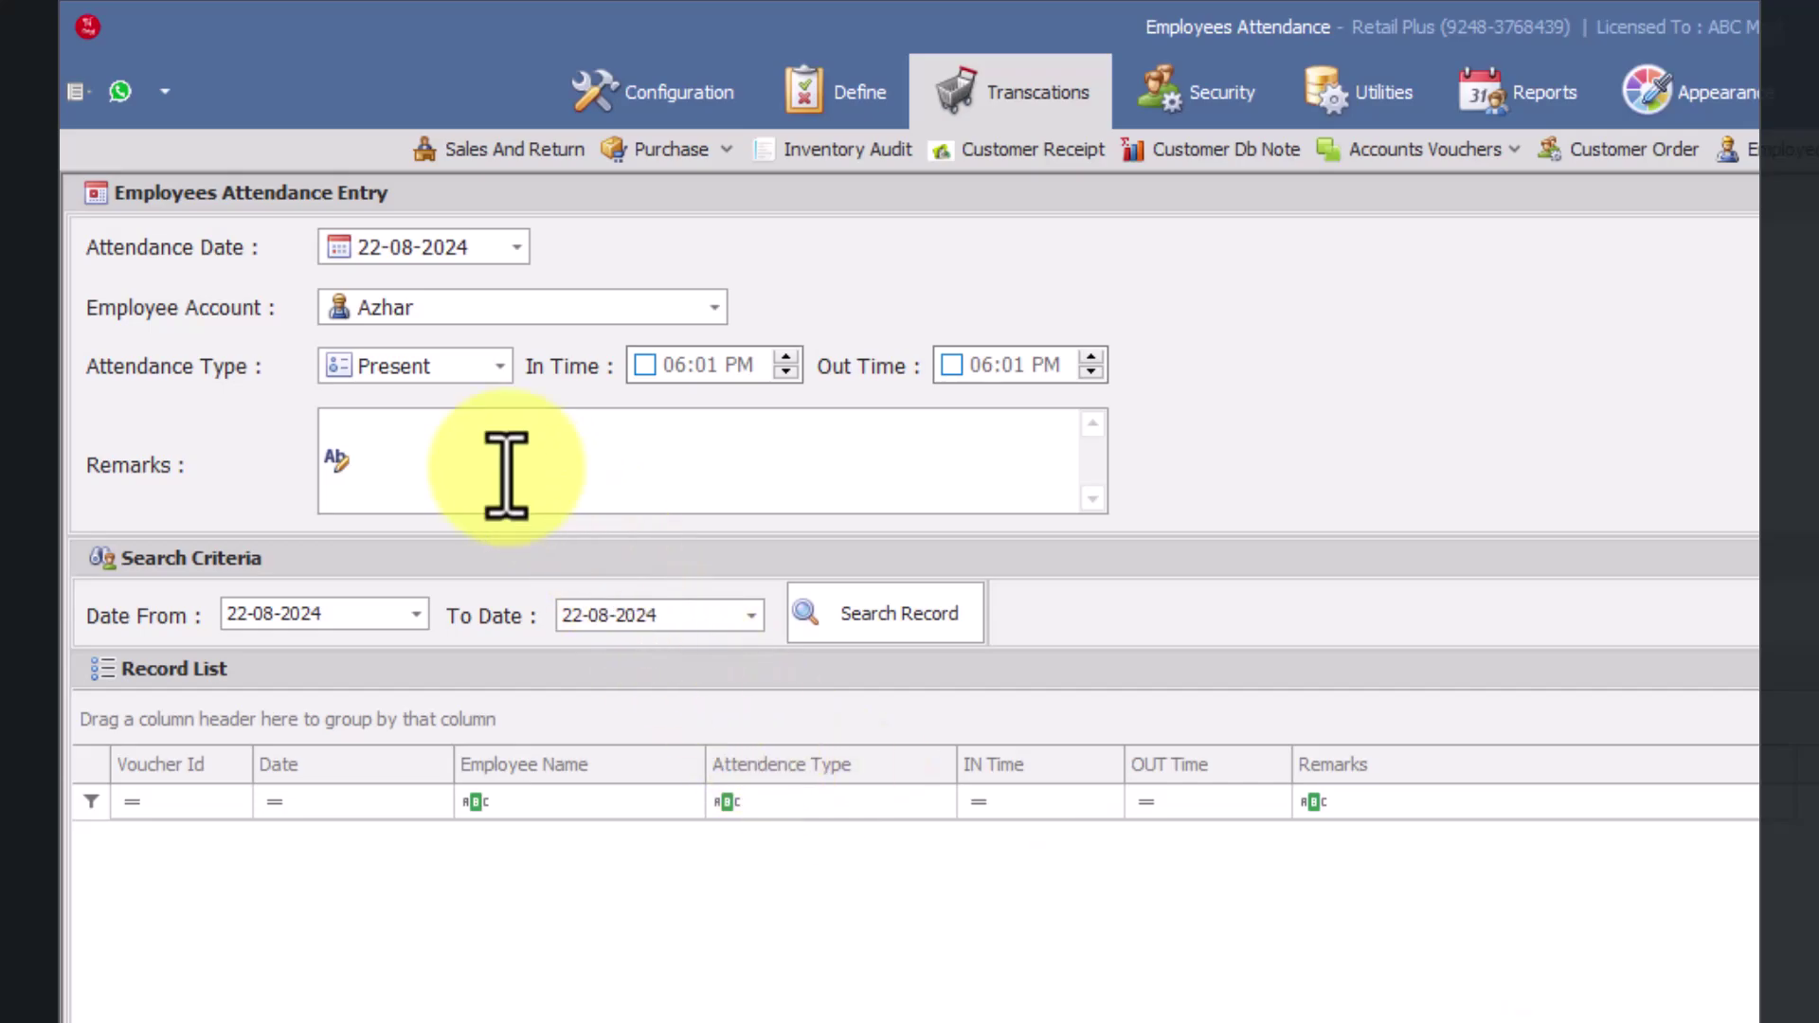
click(443, 373)
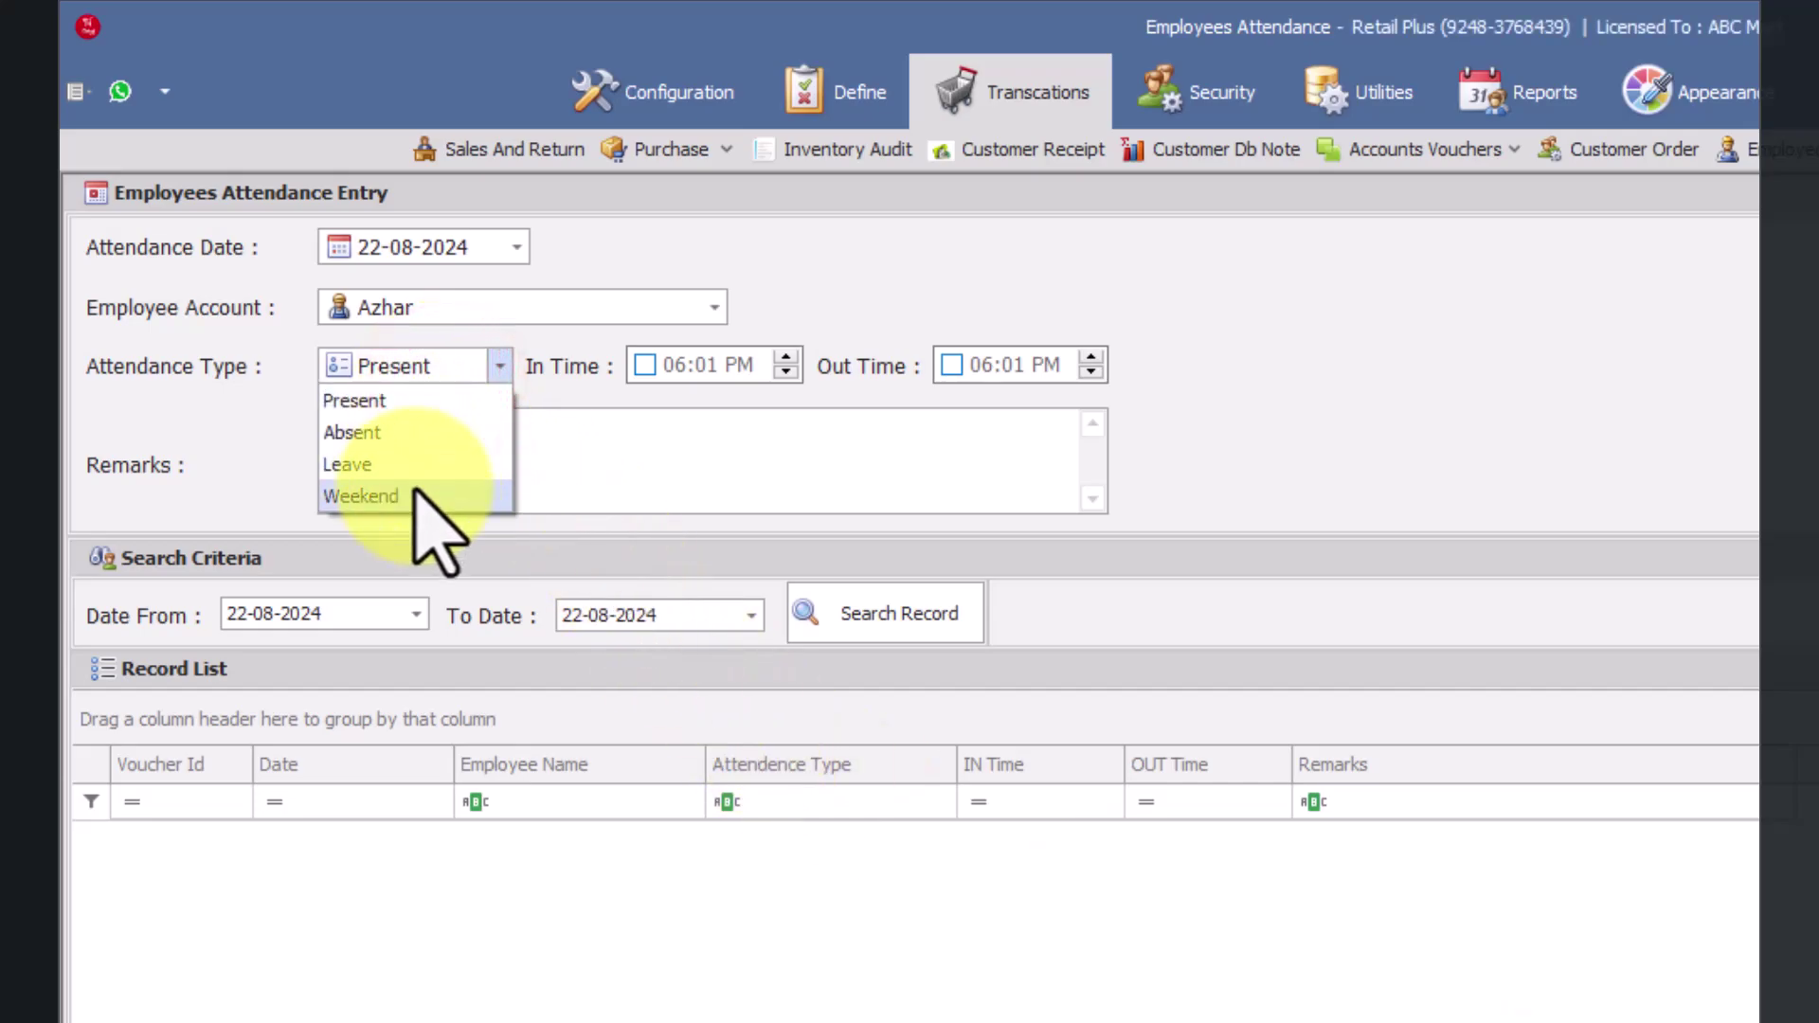
click(417, 494)
click(464, 371)
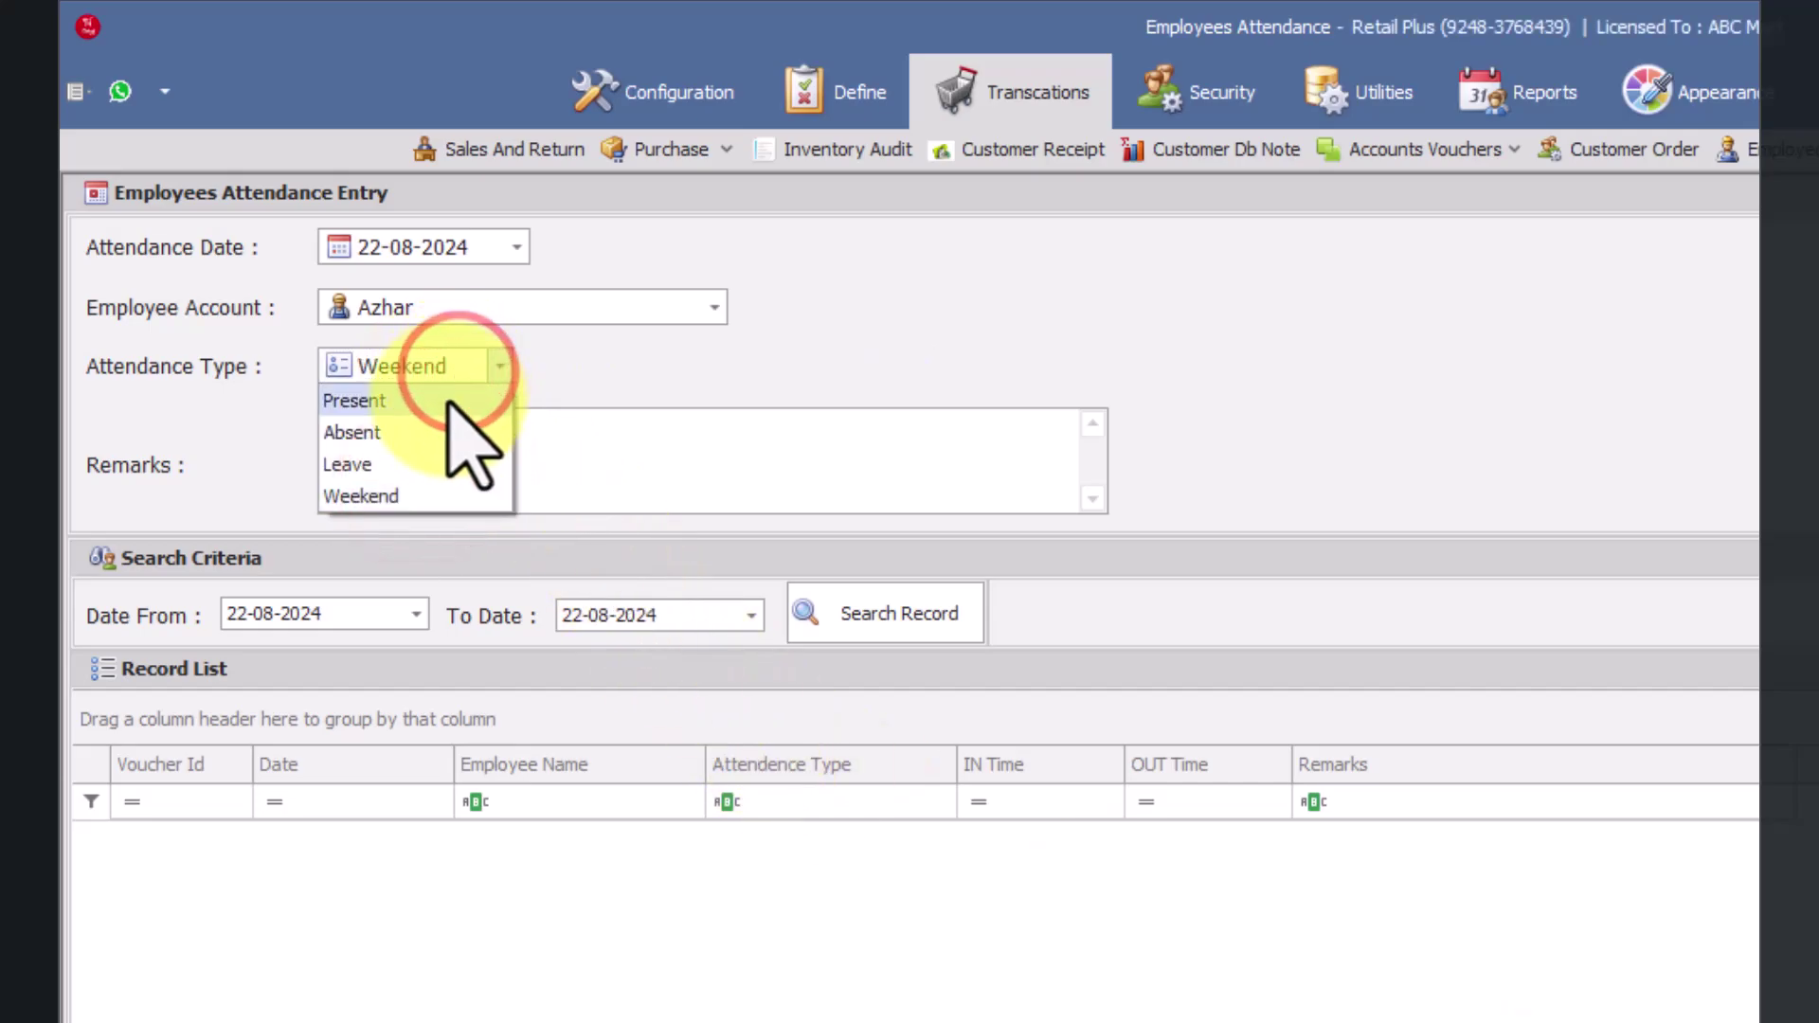
click(448, 401)
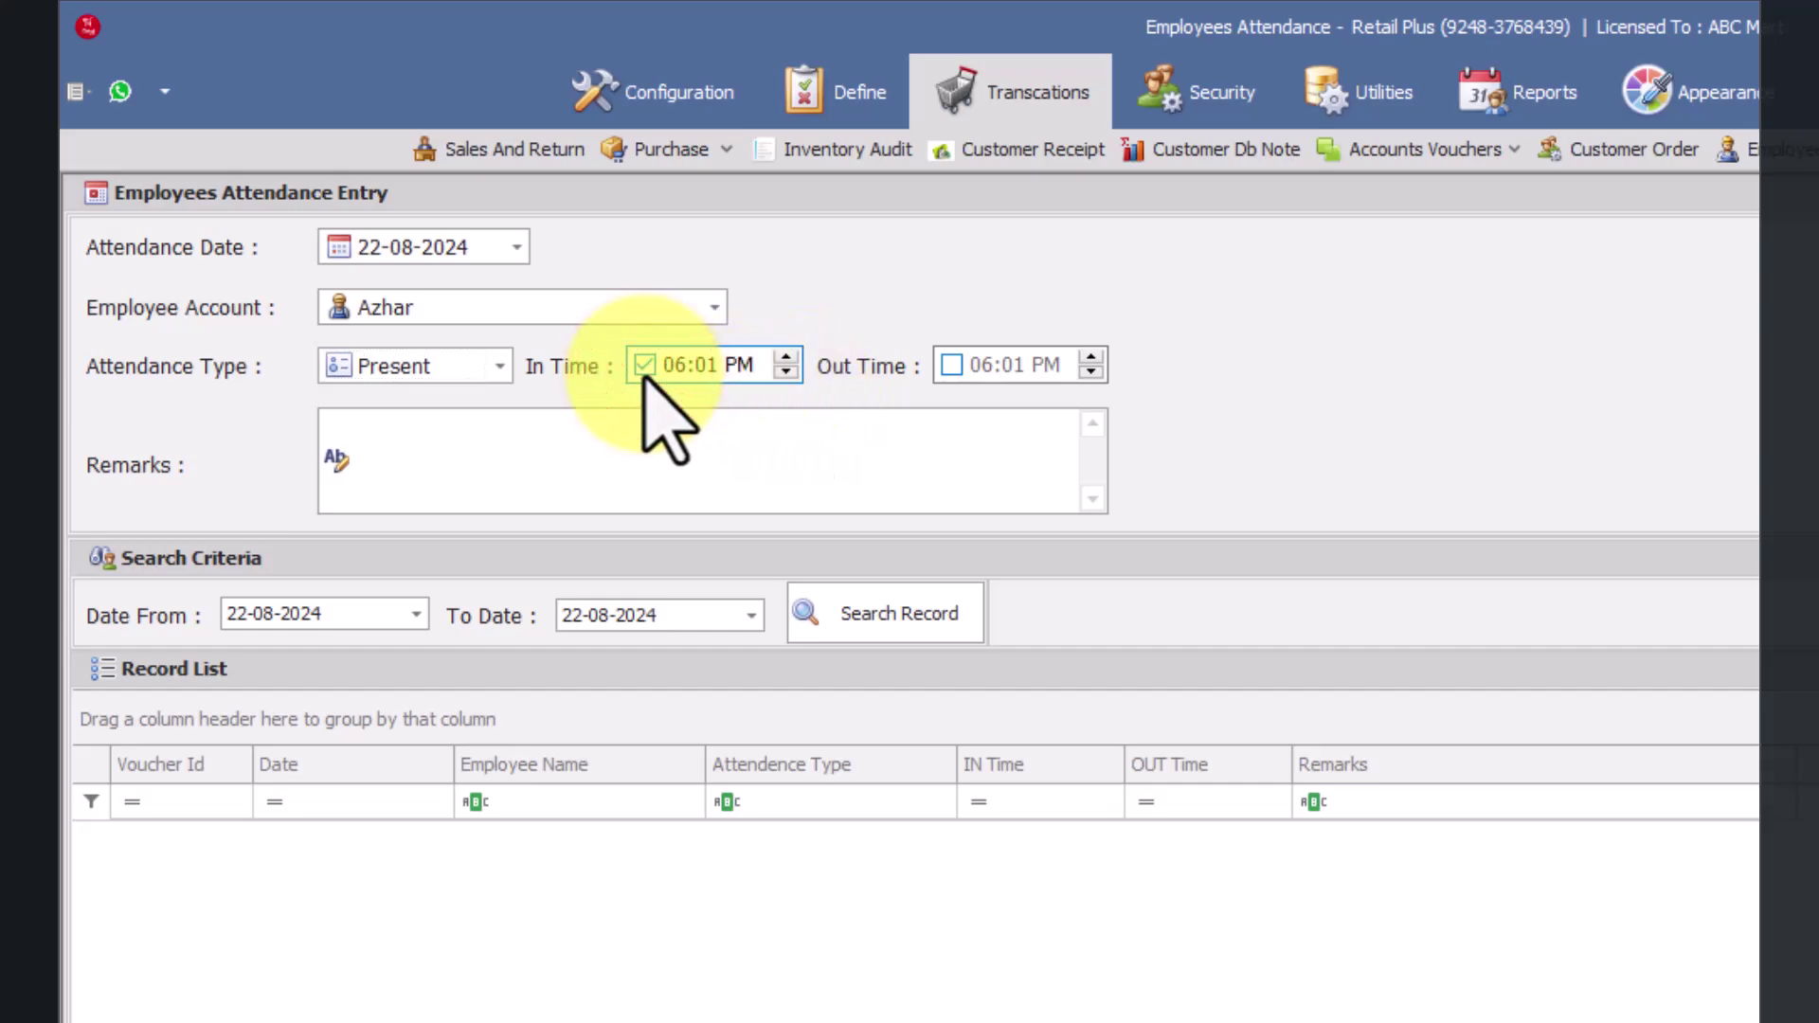
Set the In Time to 10:00 AM with the Out Time left unchecked, and save the attendance record.
click(671, 365)
text(1)
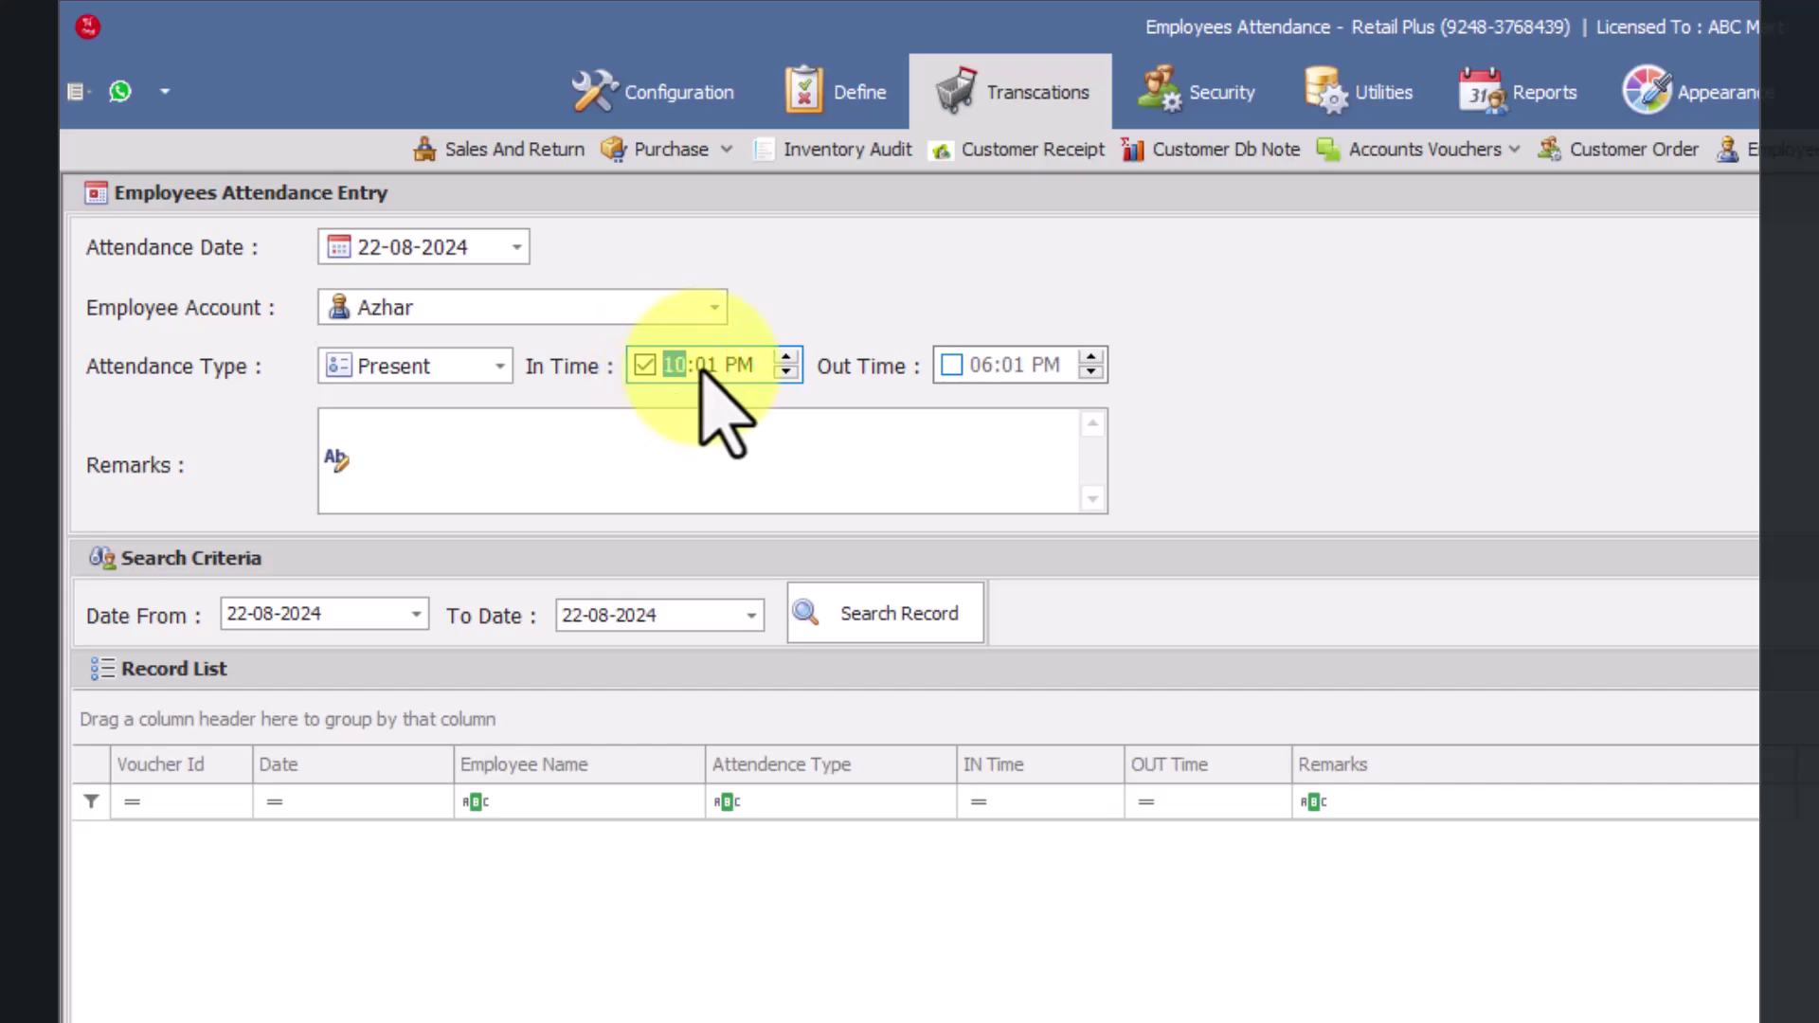
text(0:0)
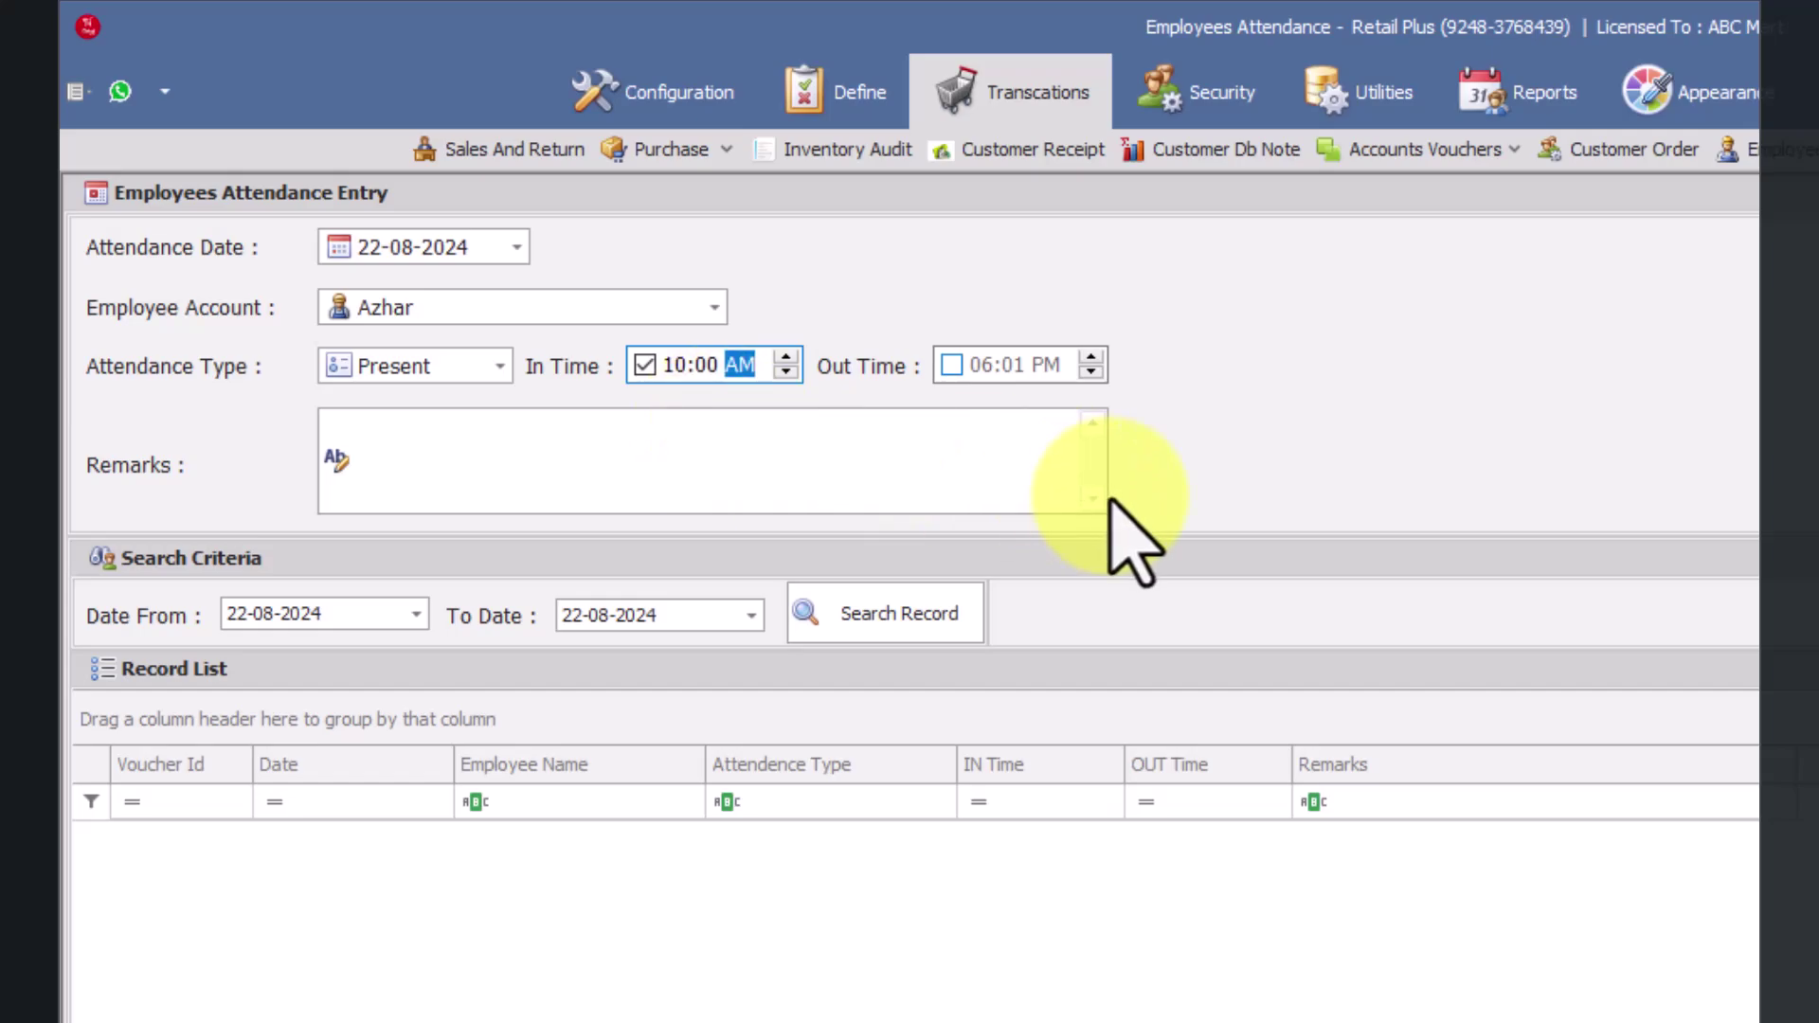
click(951, 364)
click(1008, 366)
click(951, 365)
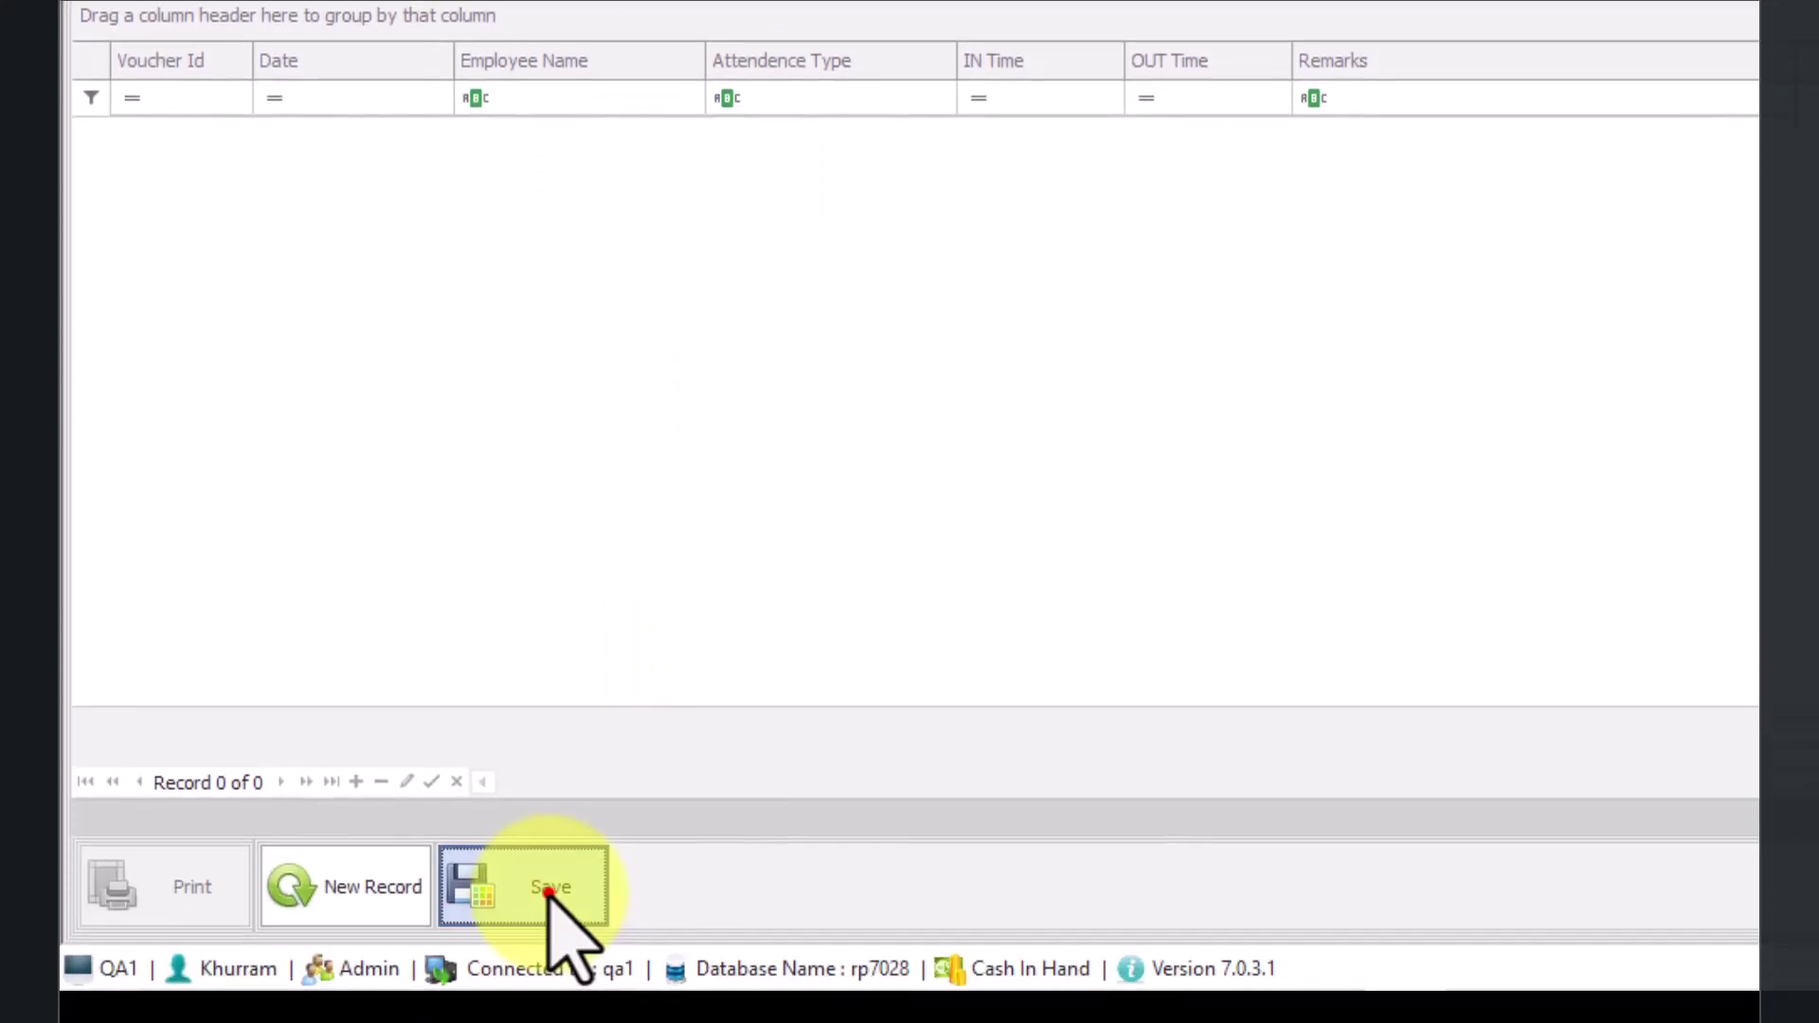
click(554, 886)
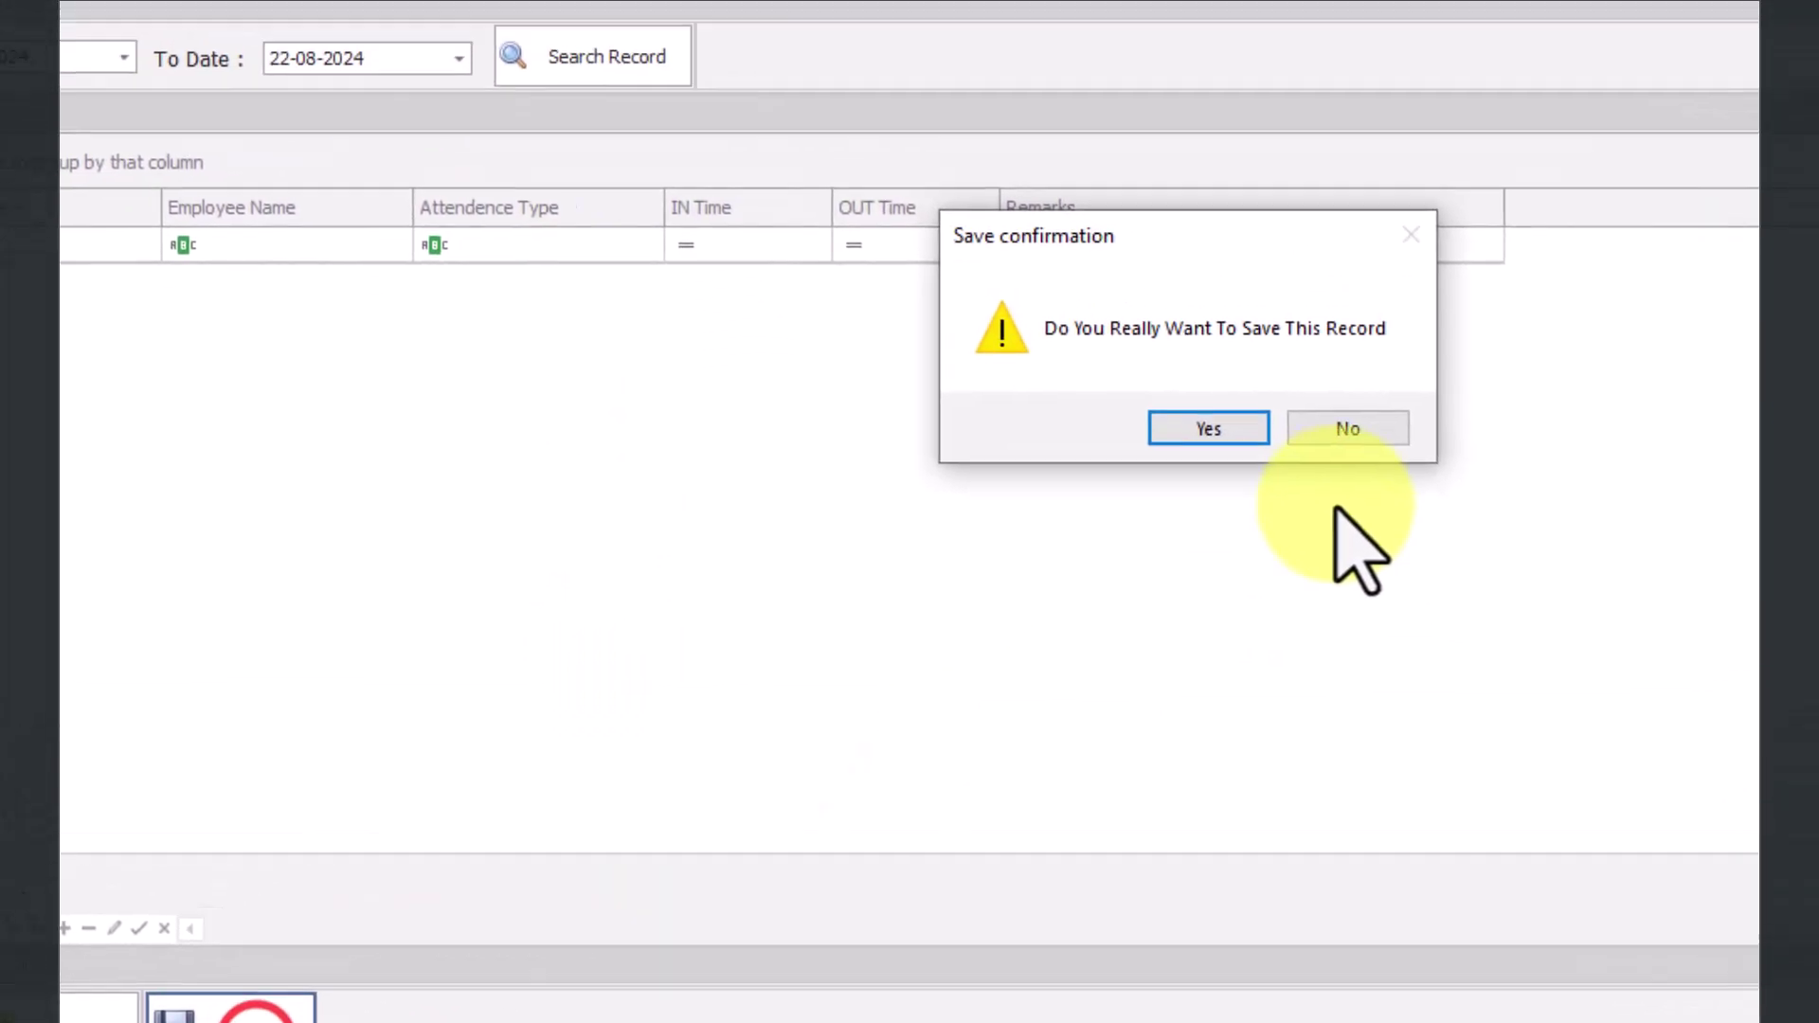
click(1227, 418)
click(1353, 422)
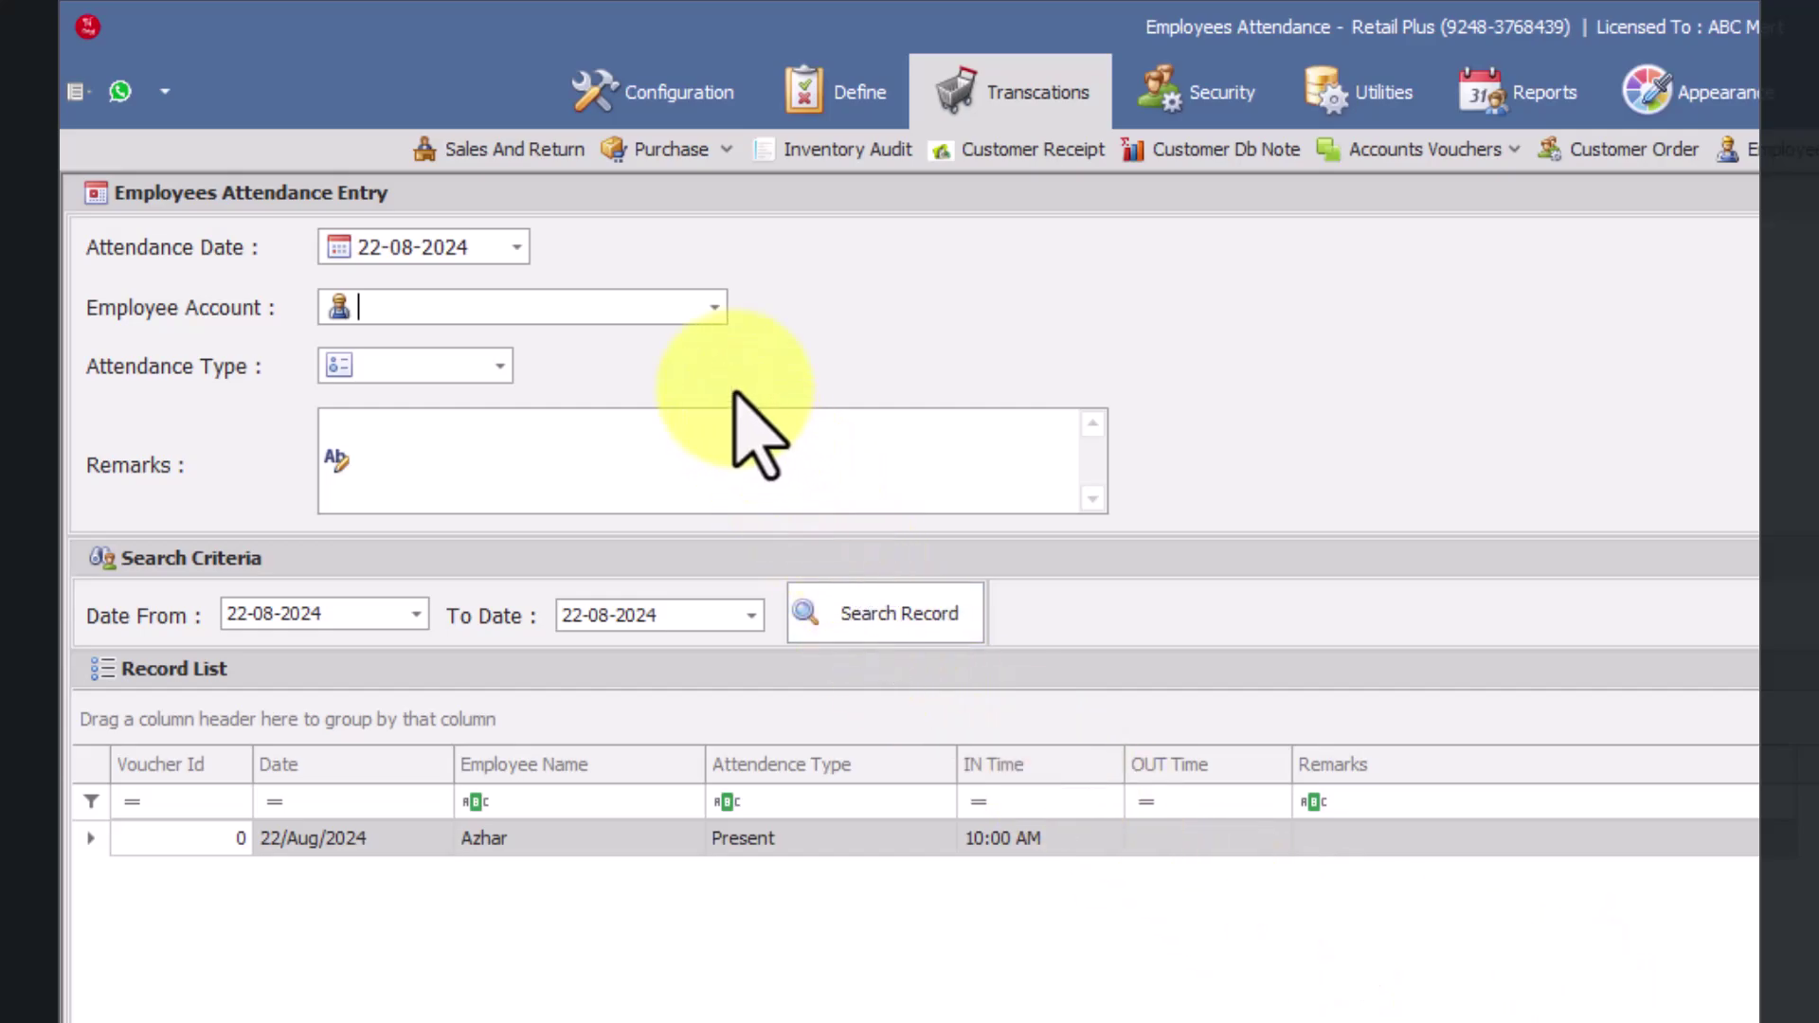
Reload the employee's saved attendance entry for 22-08-2024 by choosing that date and the employee's account.
click(517, 246)
click(562, 544)
click(714, 305)
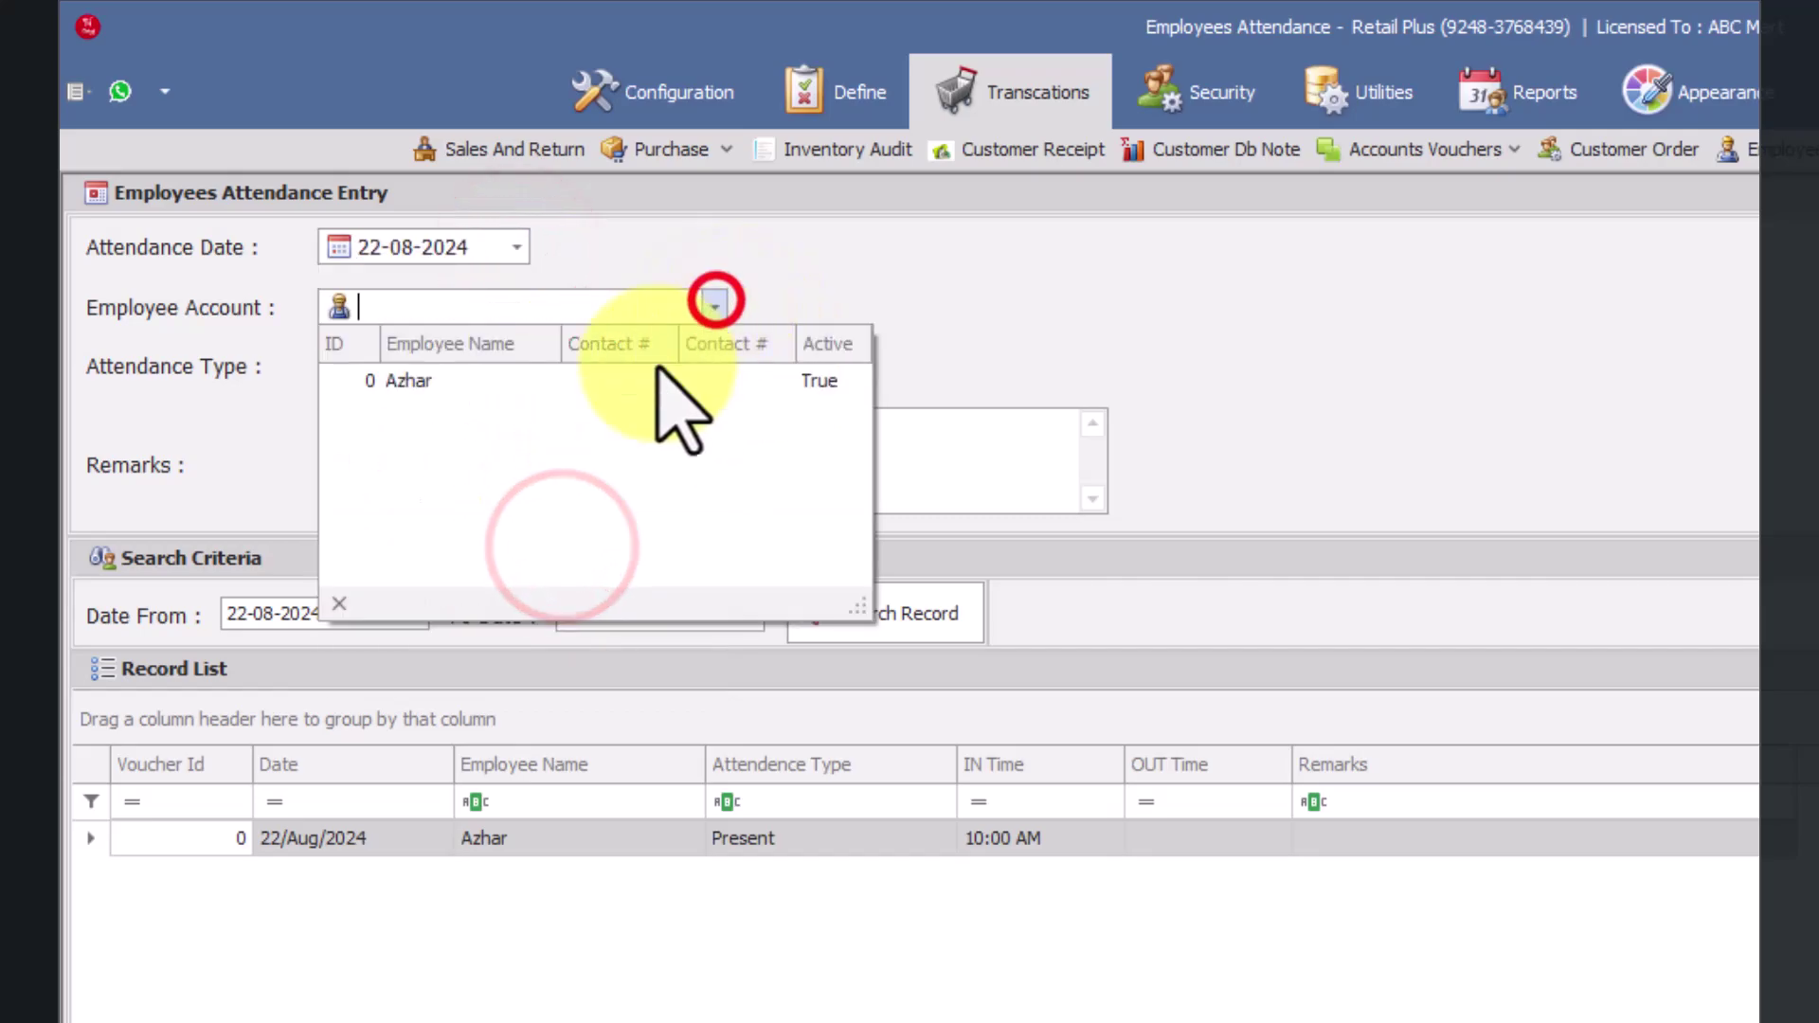
click(628, 377)
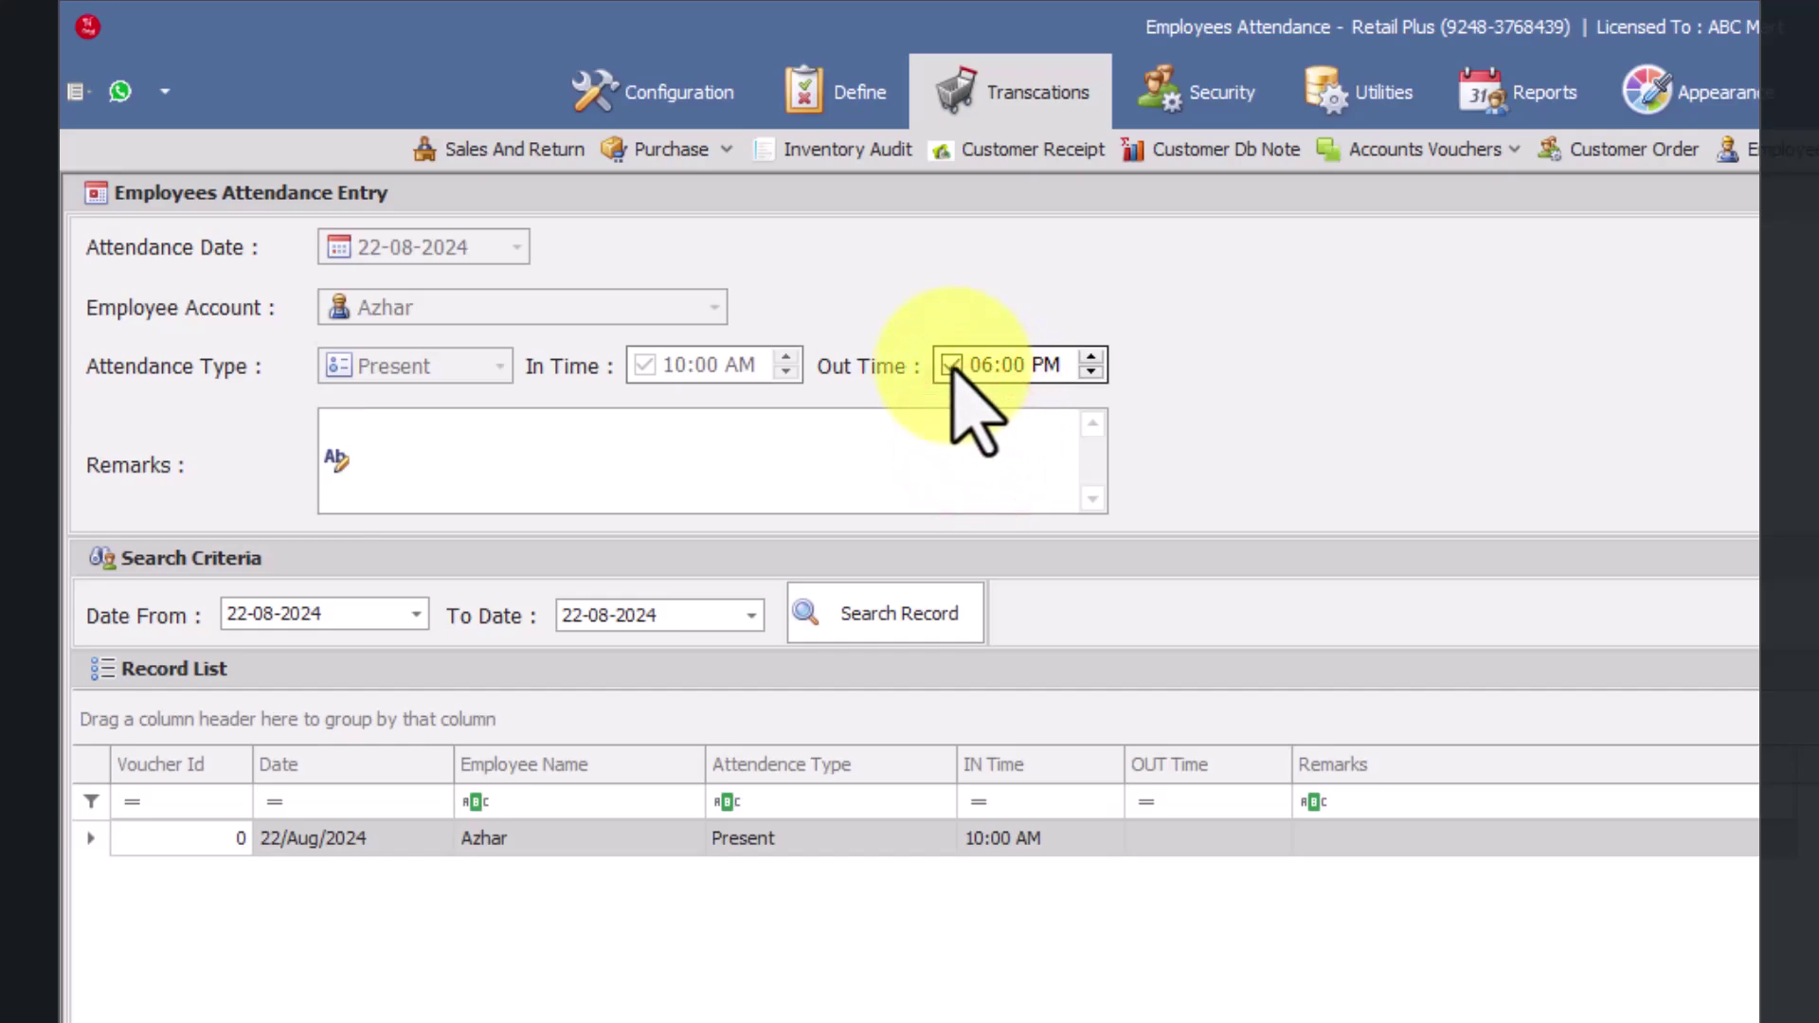
Set the Out Time to 06:00 PM and update the attendance record.
click(1006, 366)
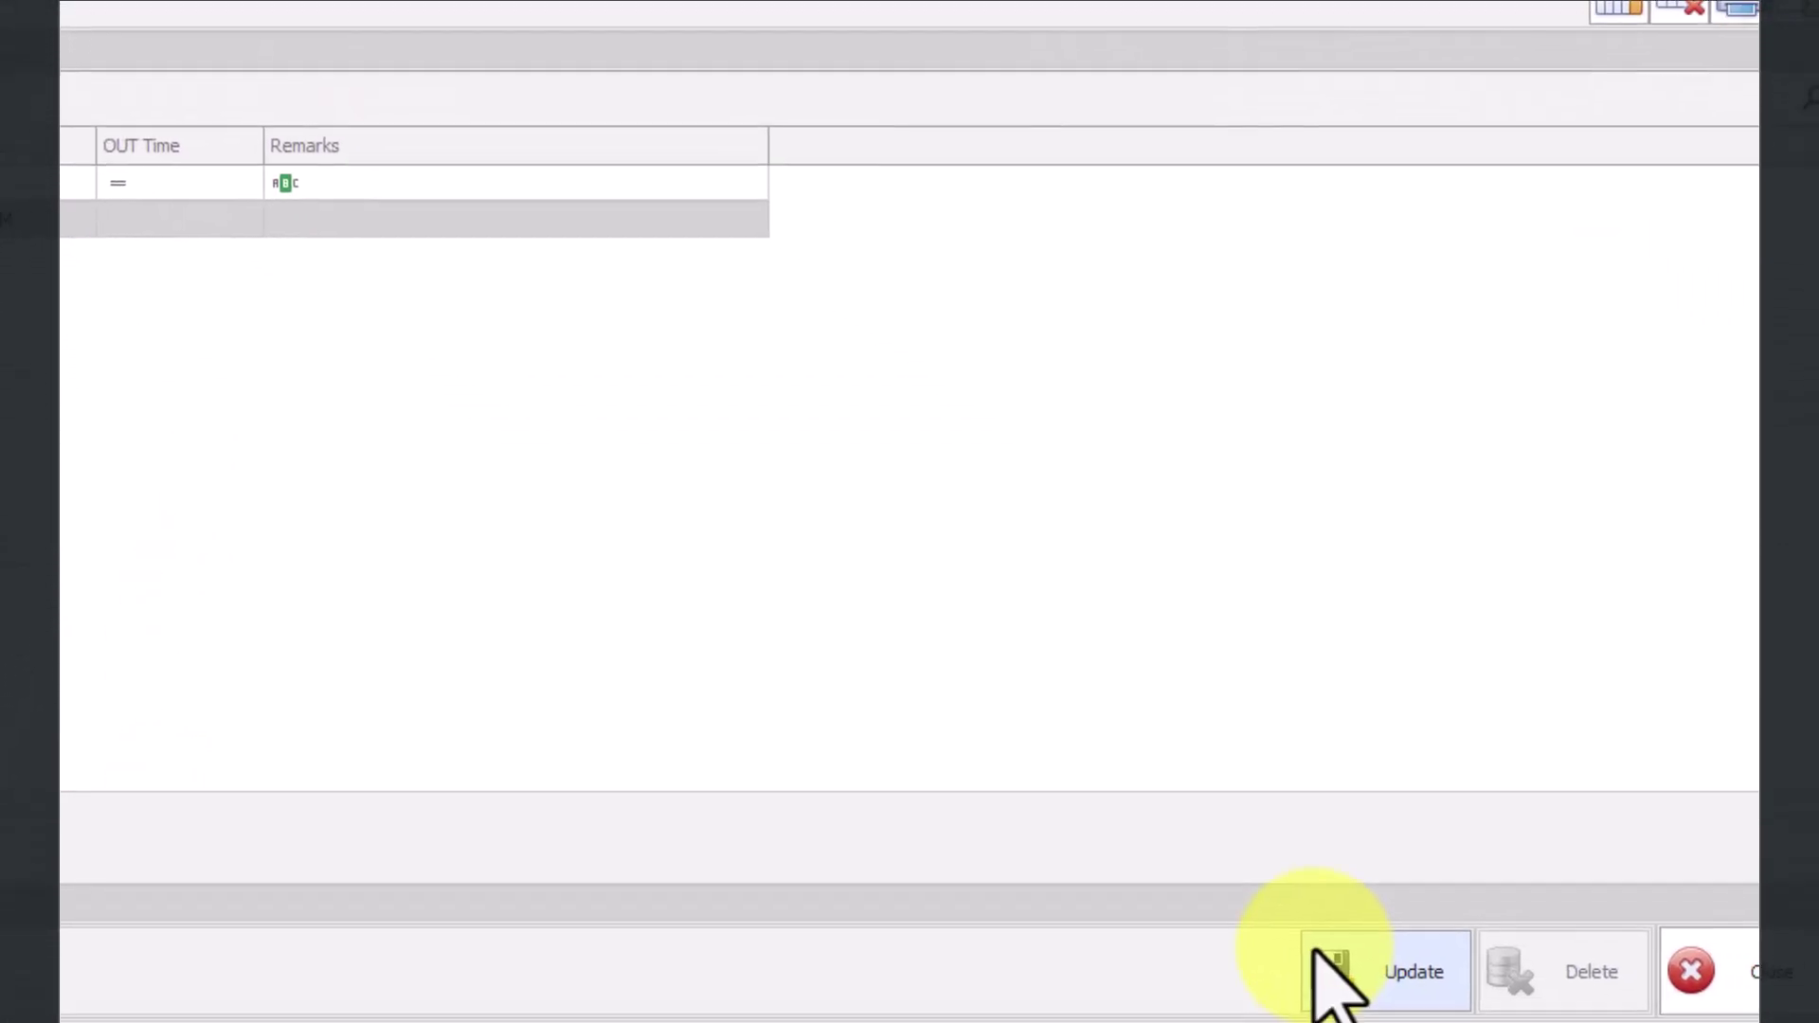
click(1316, 955)
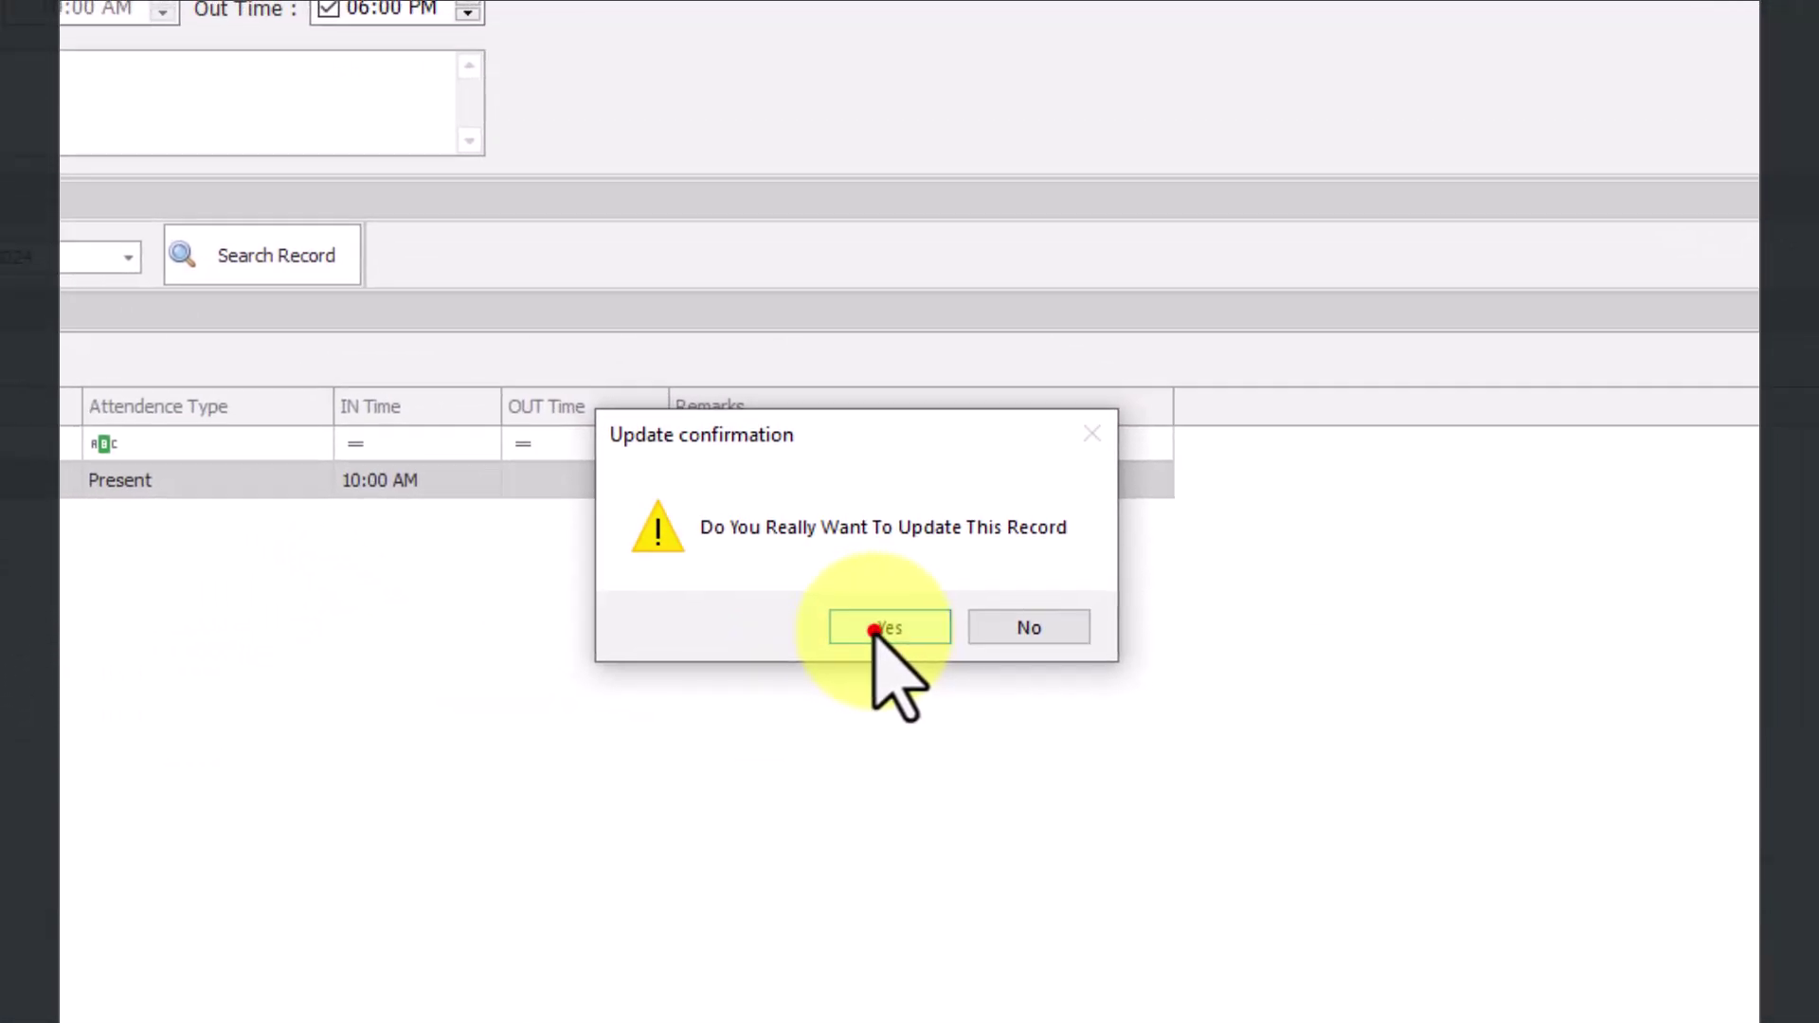
click(414, 322)
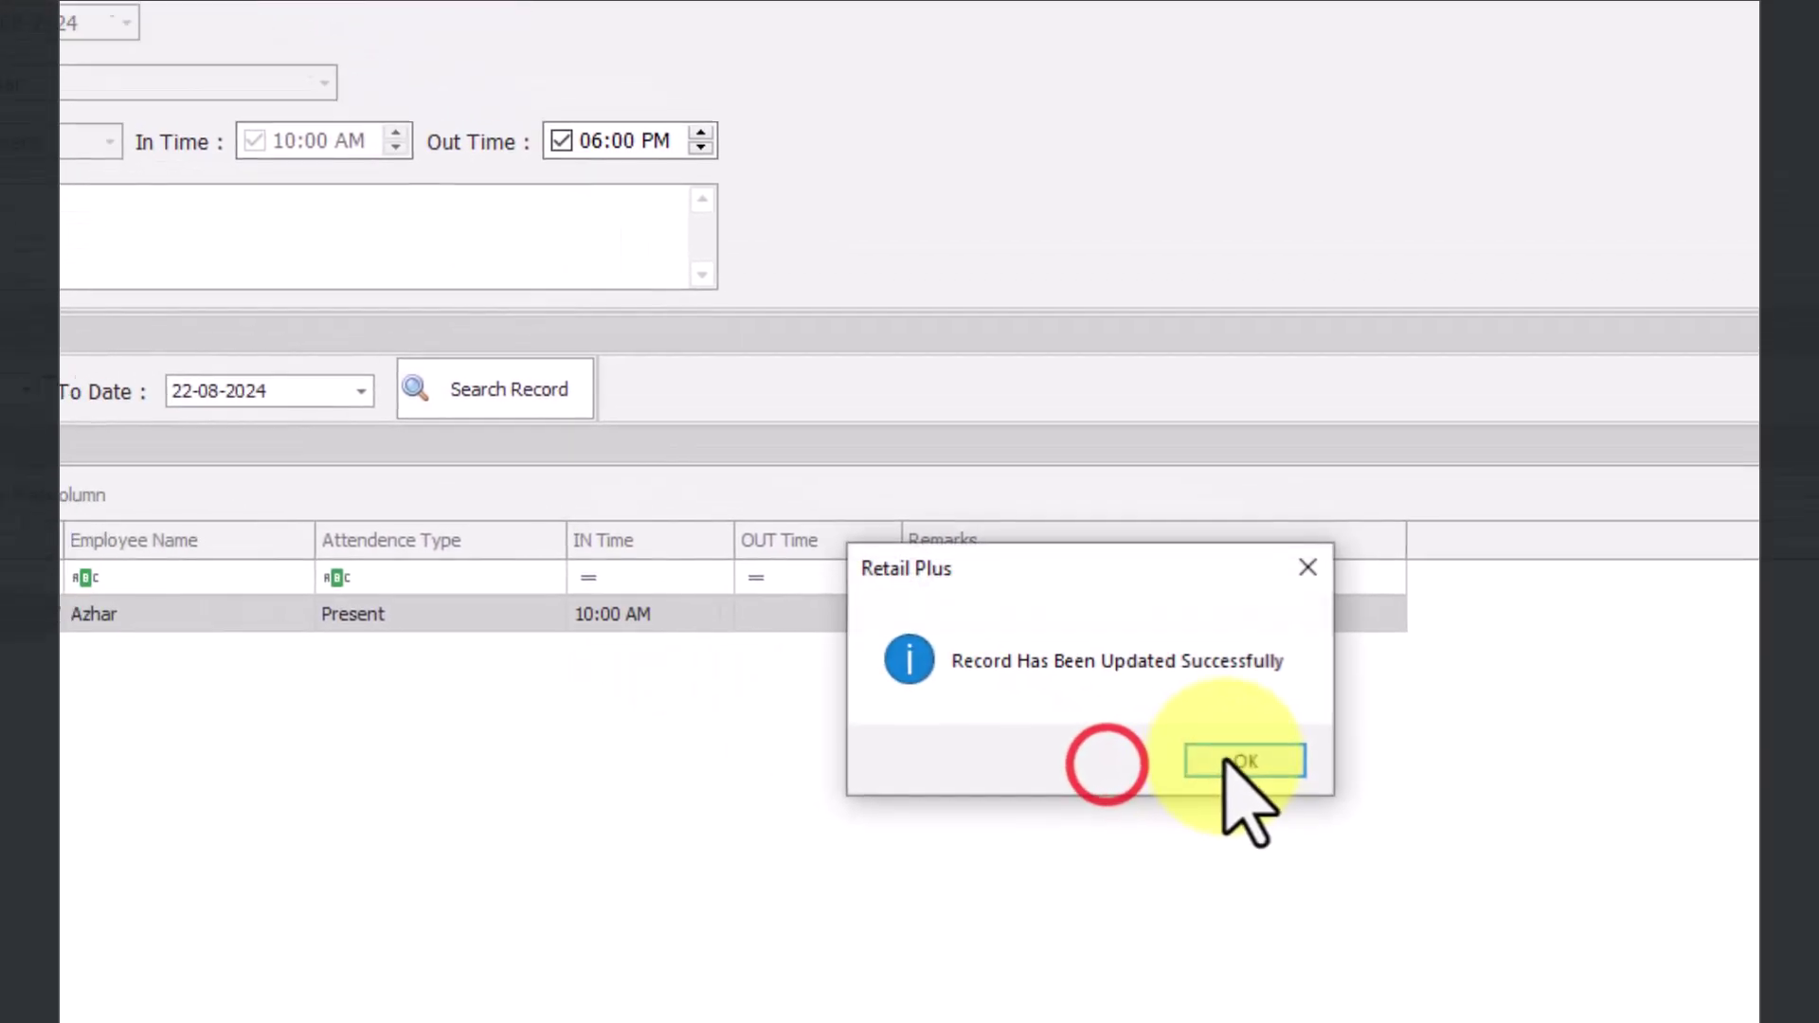
click(1212, 754)
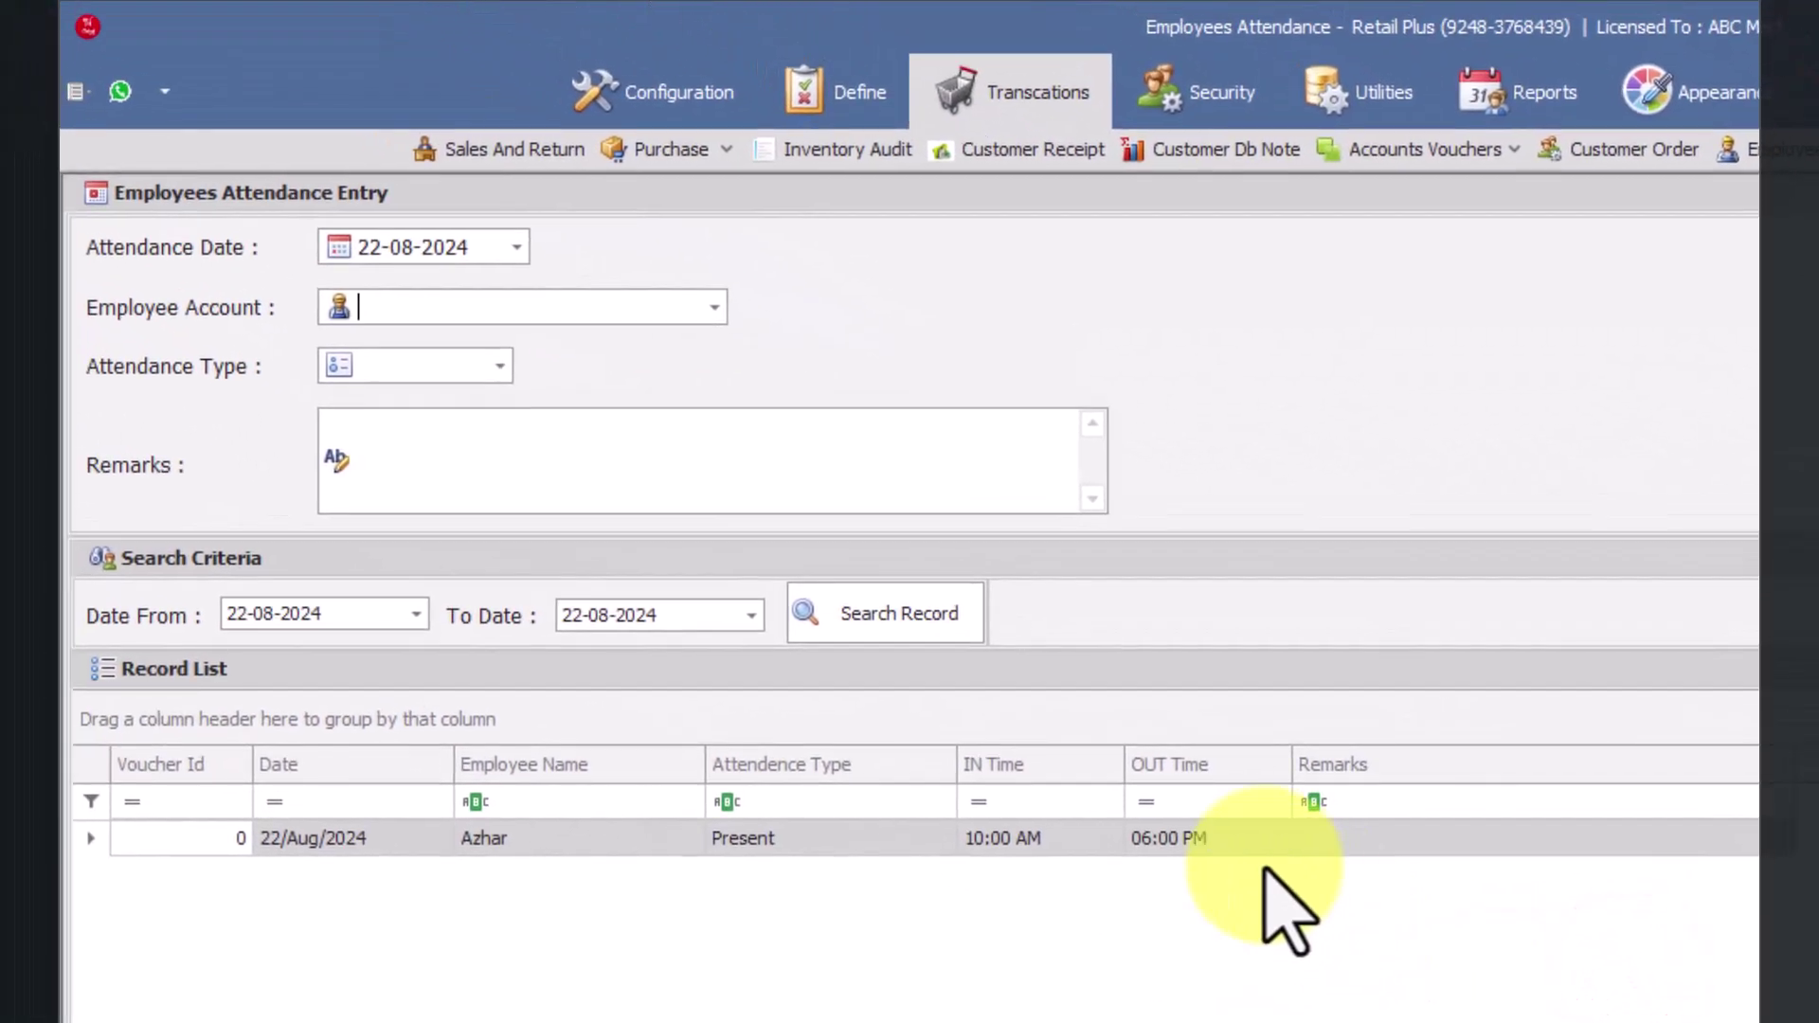
Enter attendance type Weekend for the employee on 16-08-2024 and save the record.
click(518, 248)
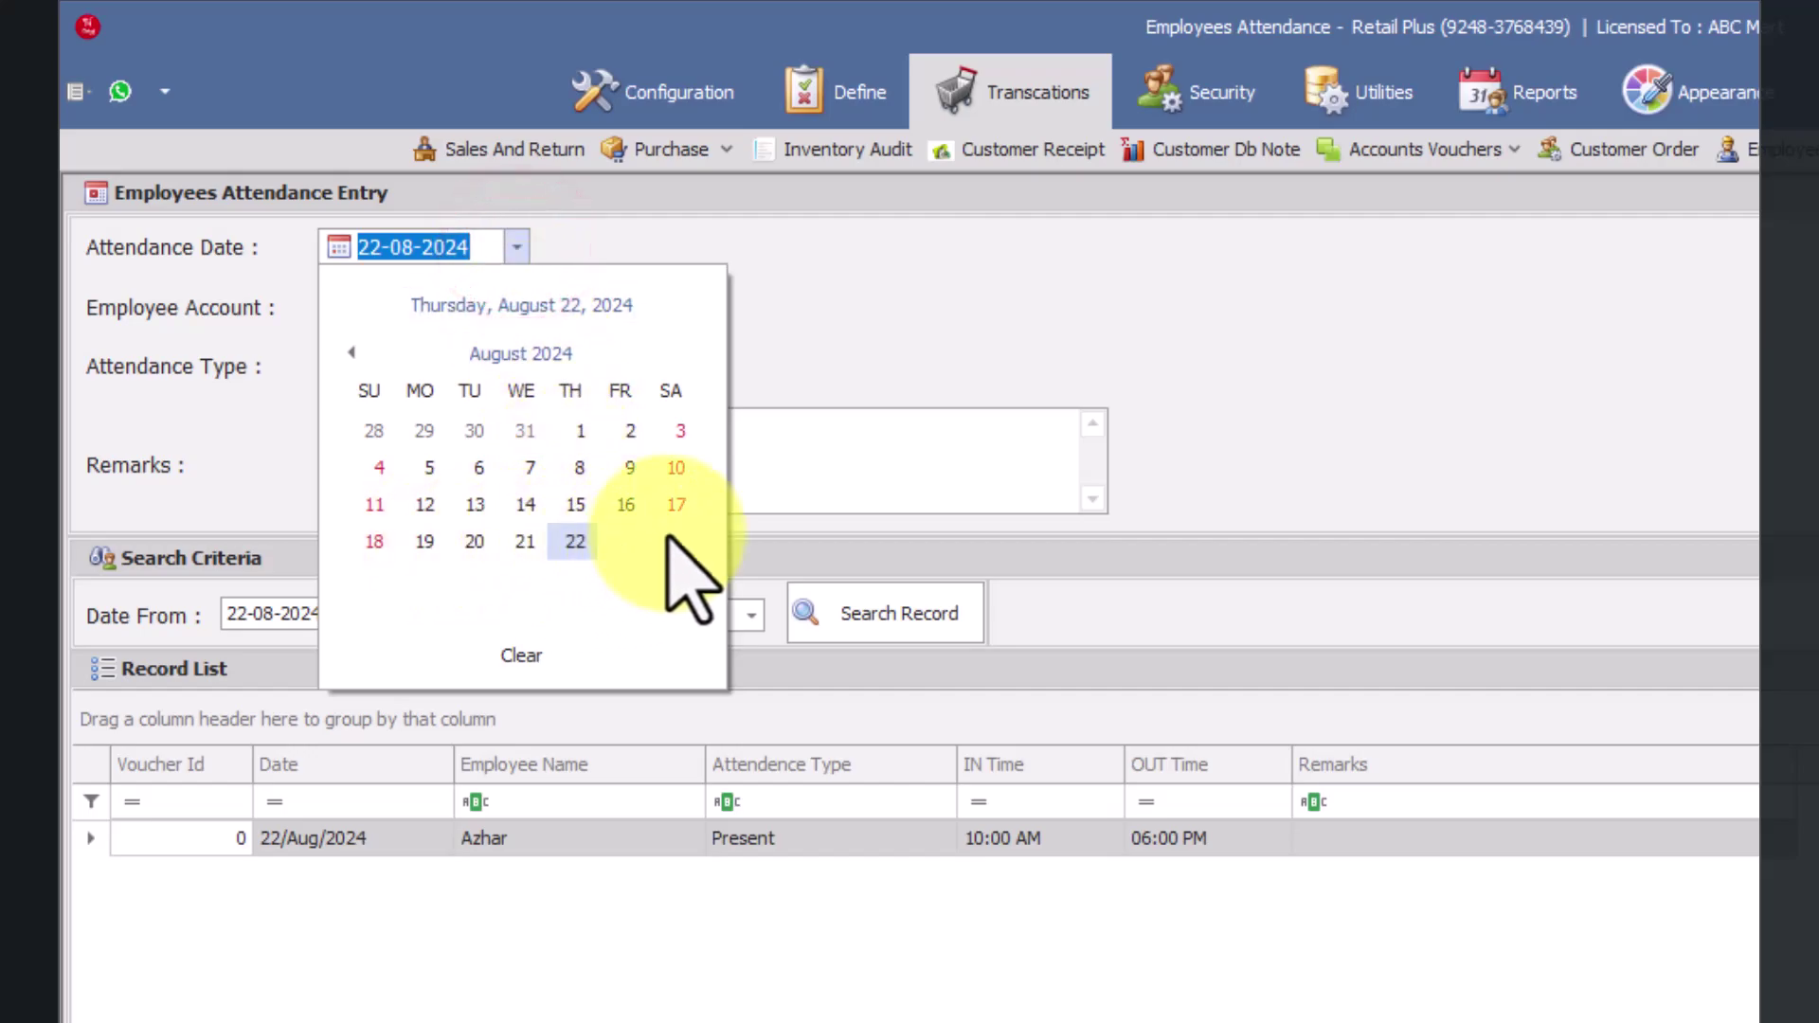
click(626, 504)
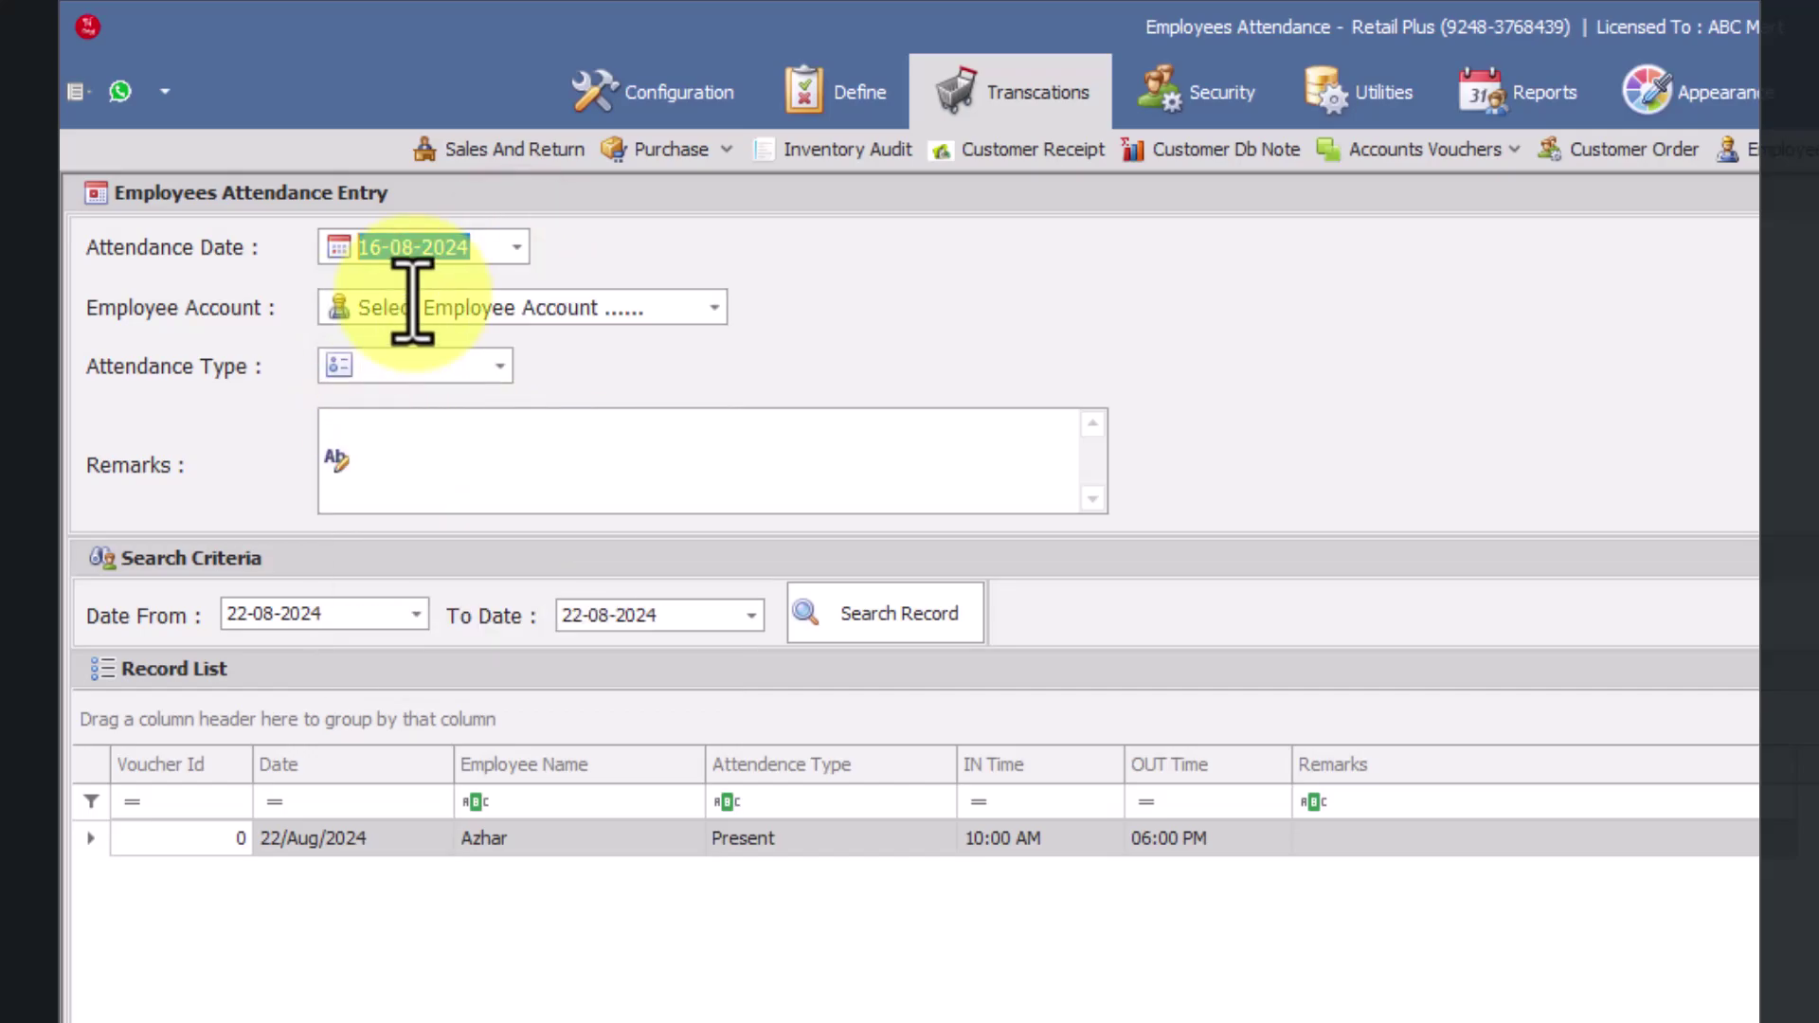
click(714, 306)
click(552, 383)
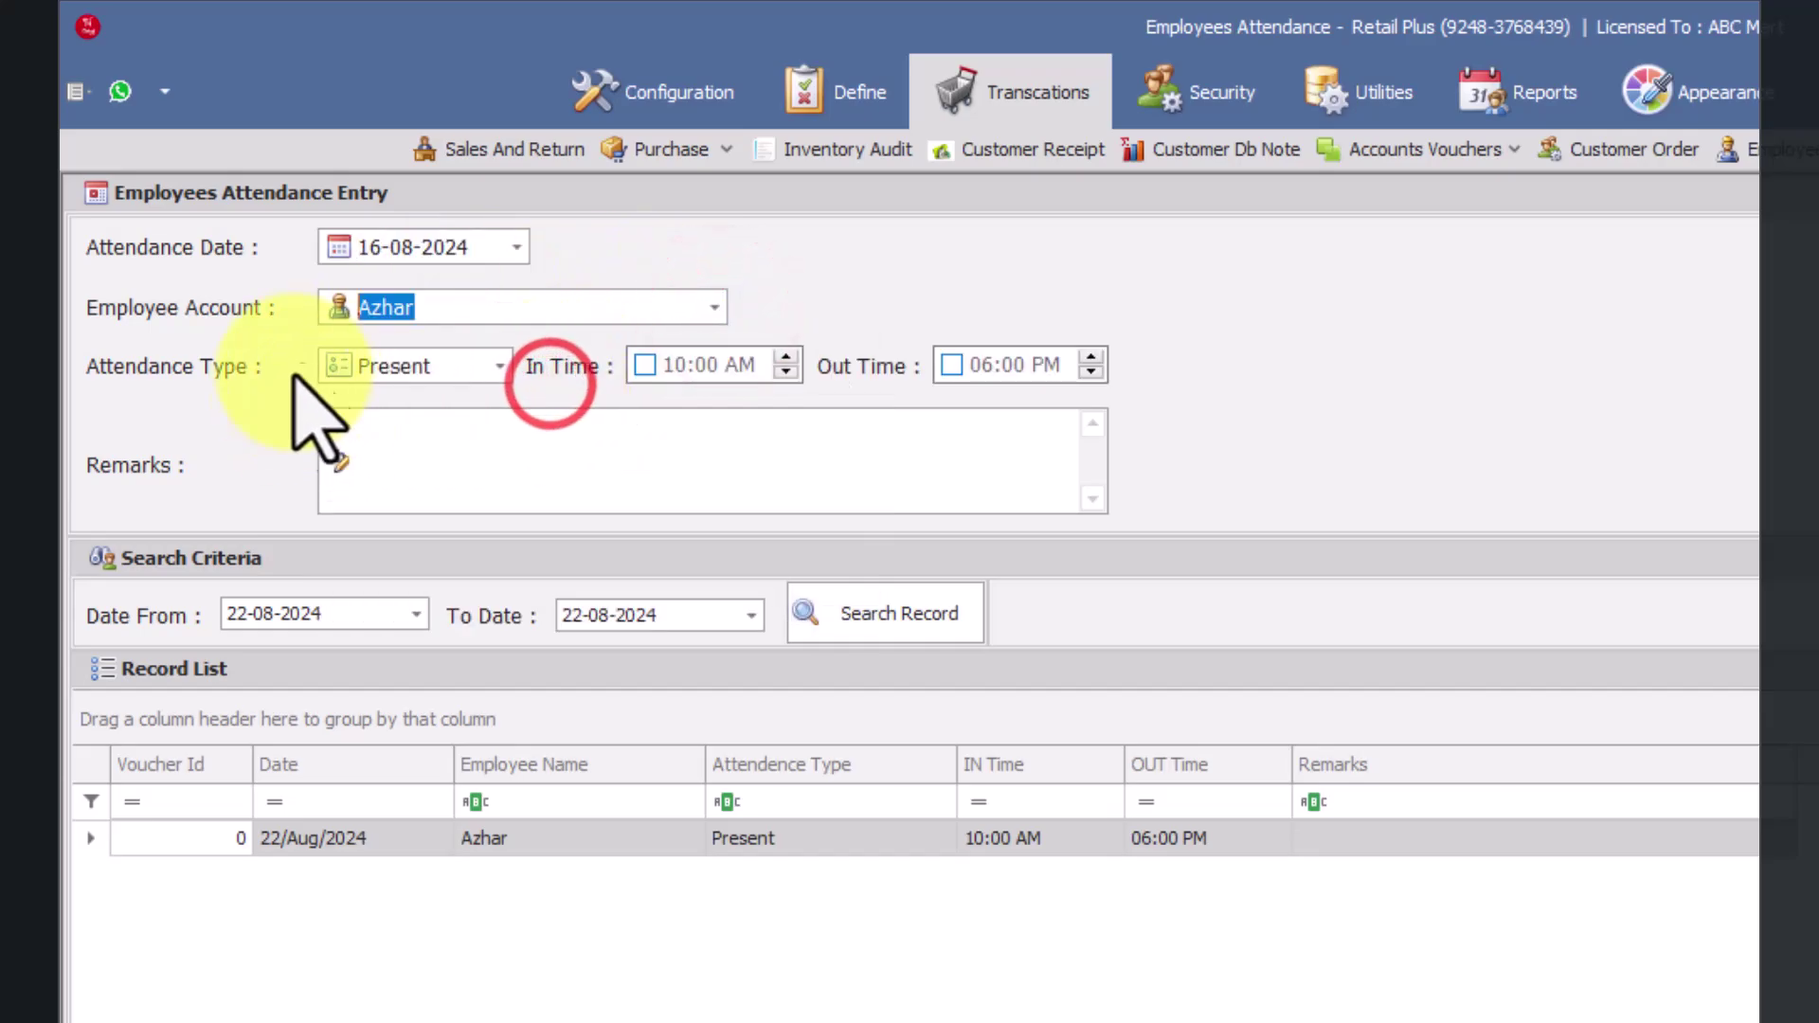
click(499, 368)
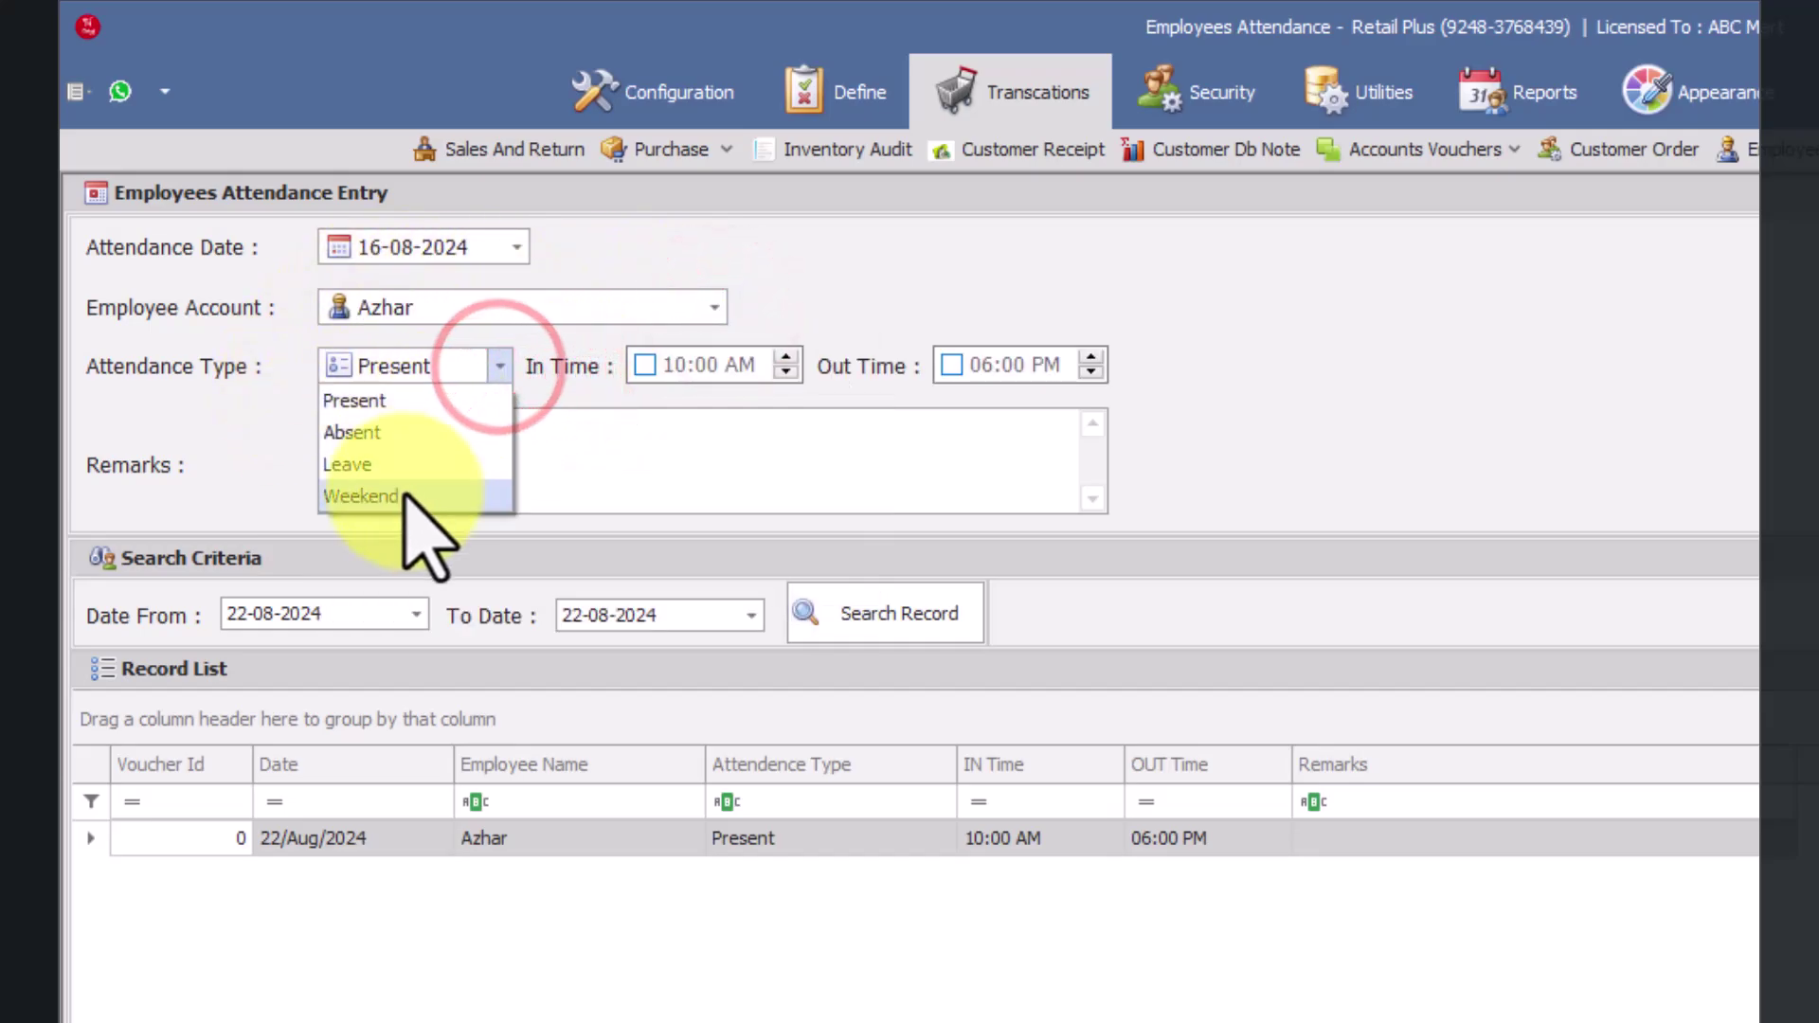
click(406, 496)
click(556, 917)
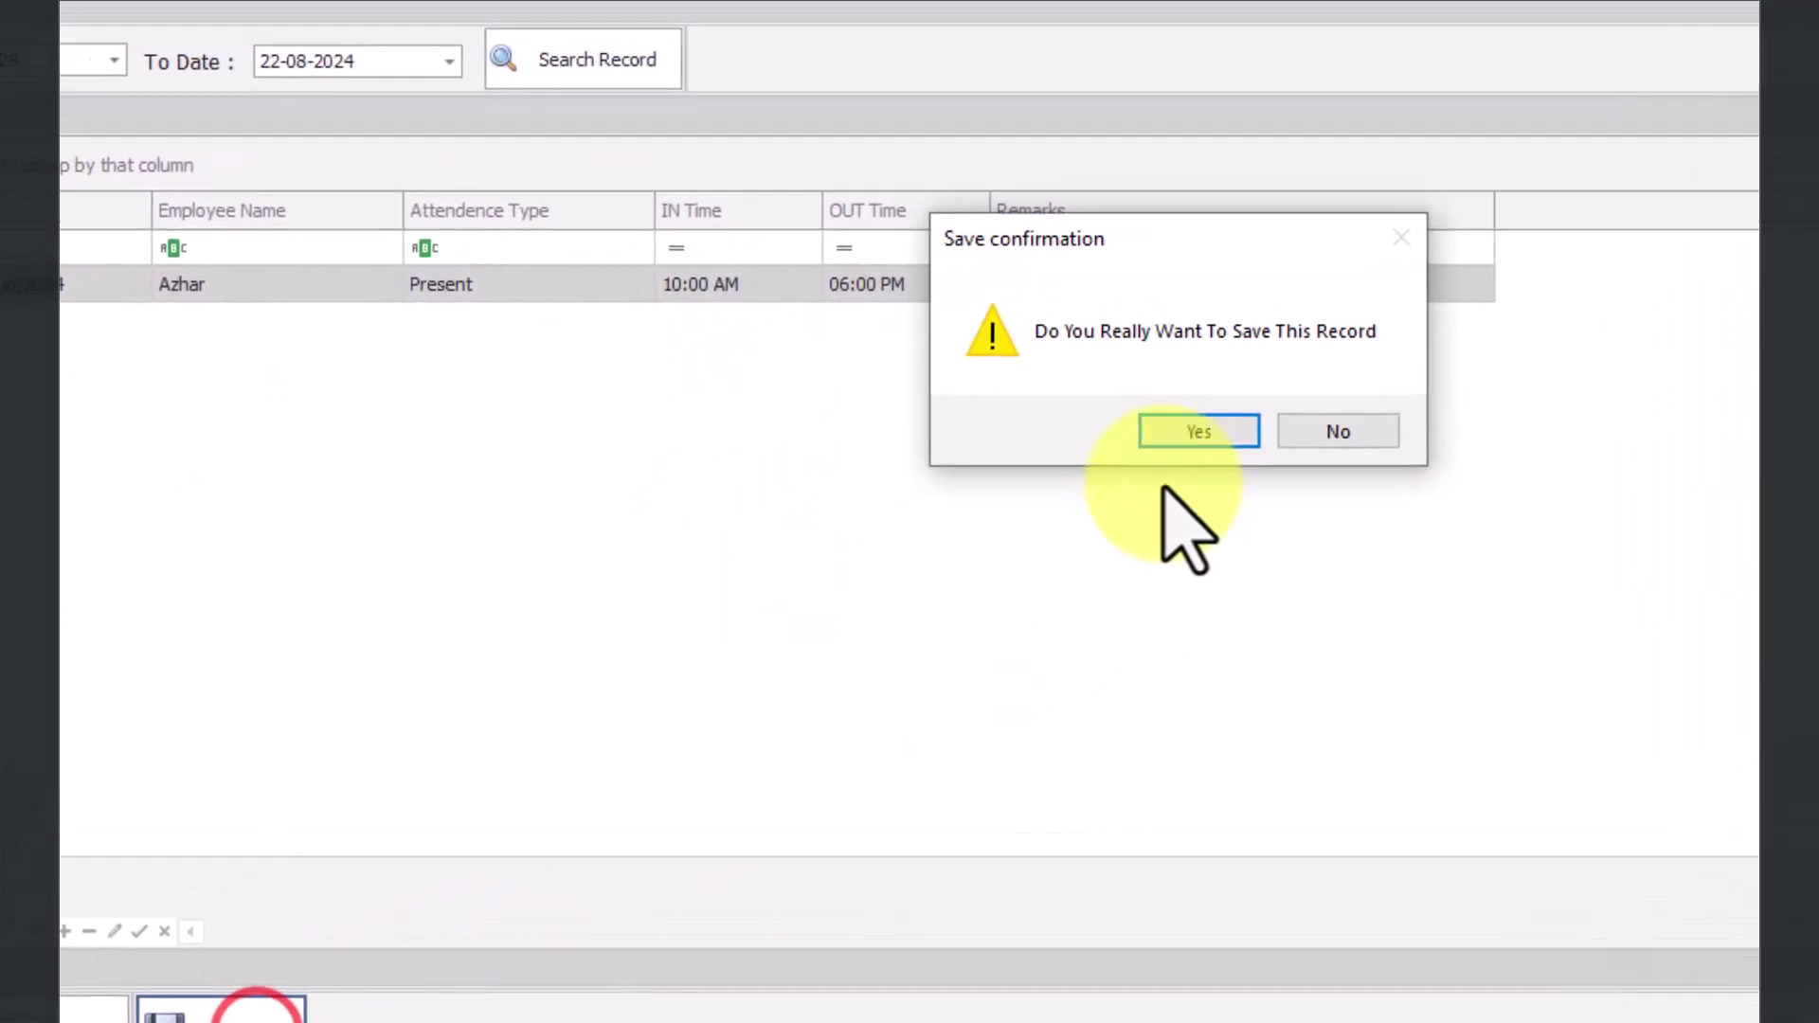
click(890, 552)
click(997, 553)
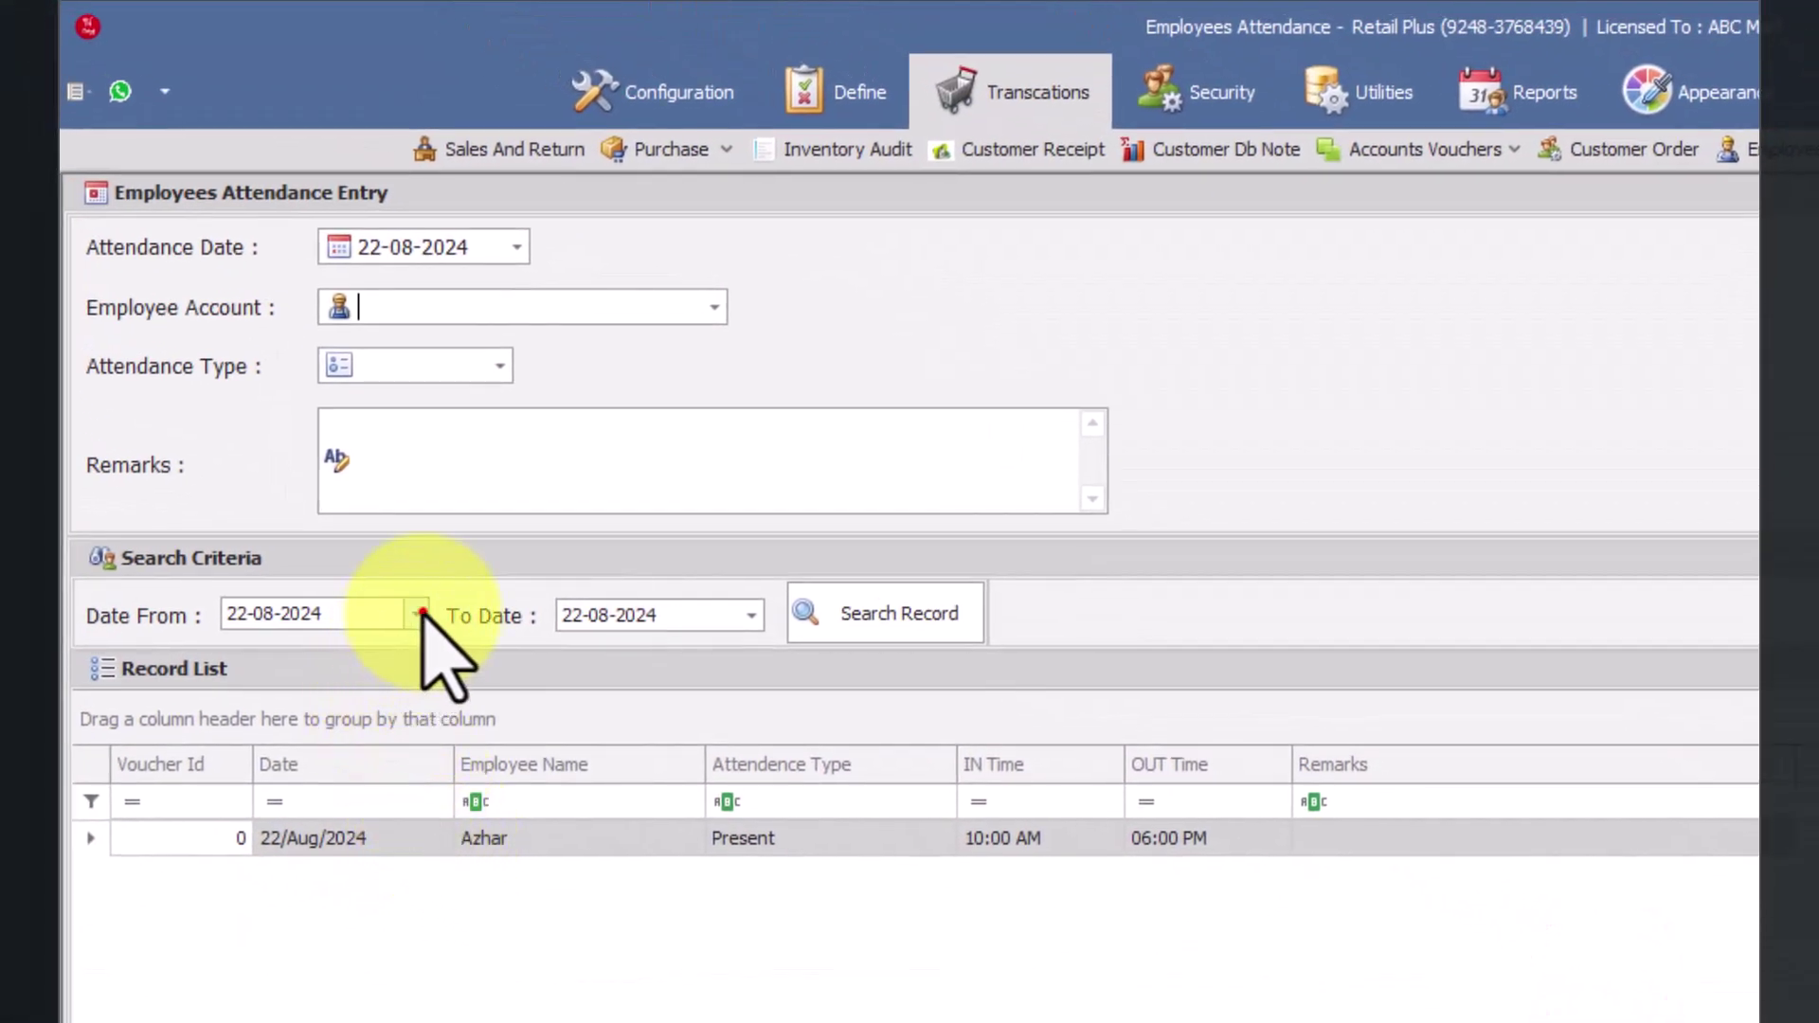
Search the attendance records from 01-08-2024 to 22-08-2024 and open the Present record of 22 August.
click(418, 614)
click(487, 788)
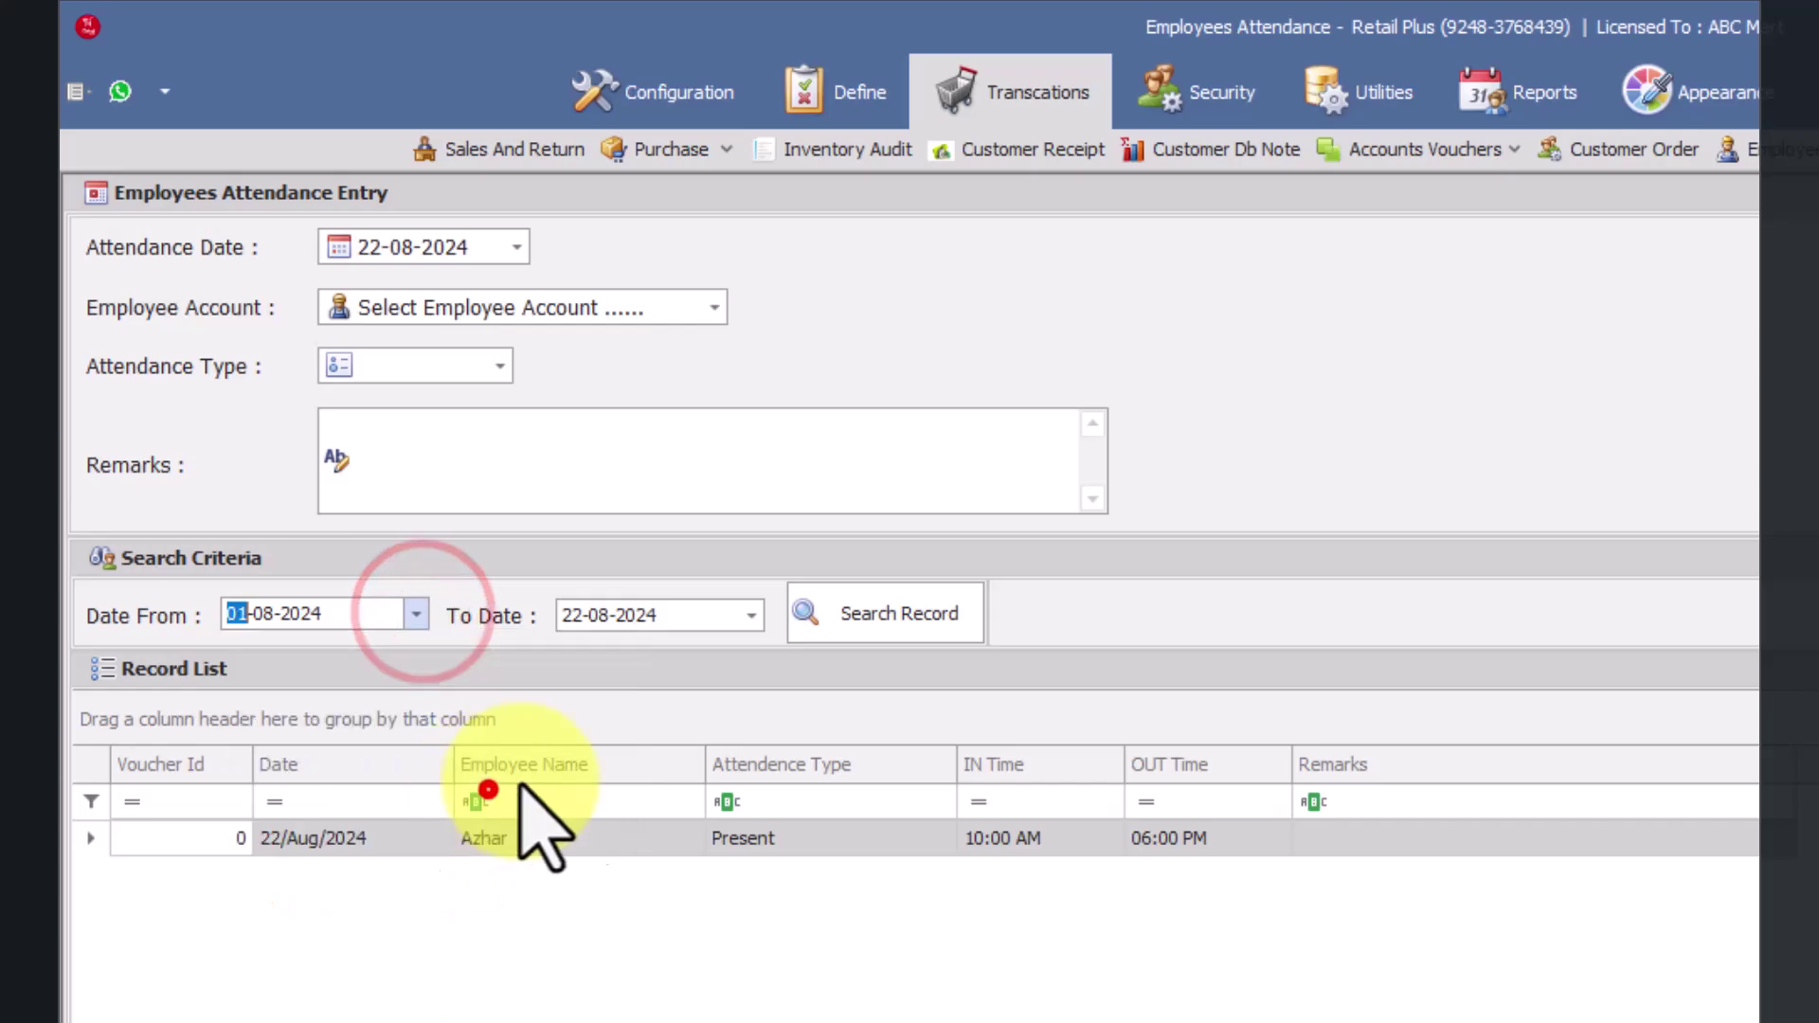
click(840, 612)
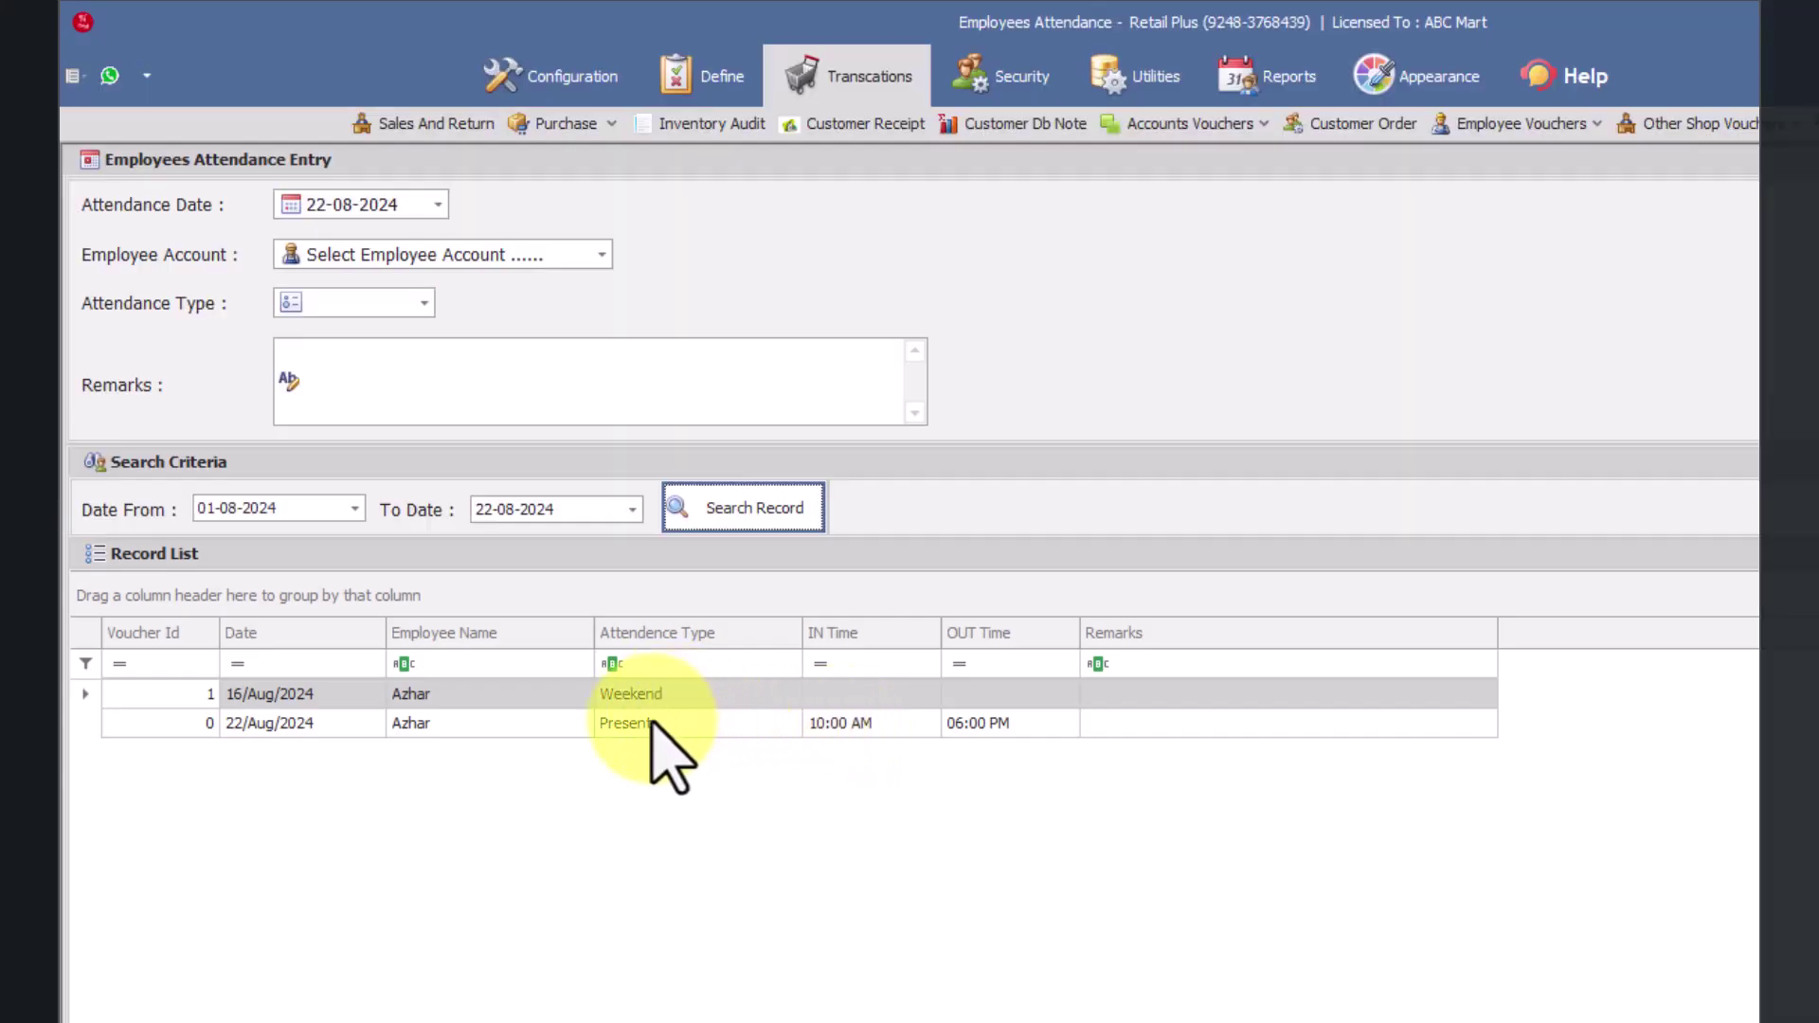
click(650, 723)
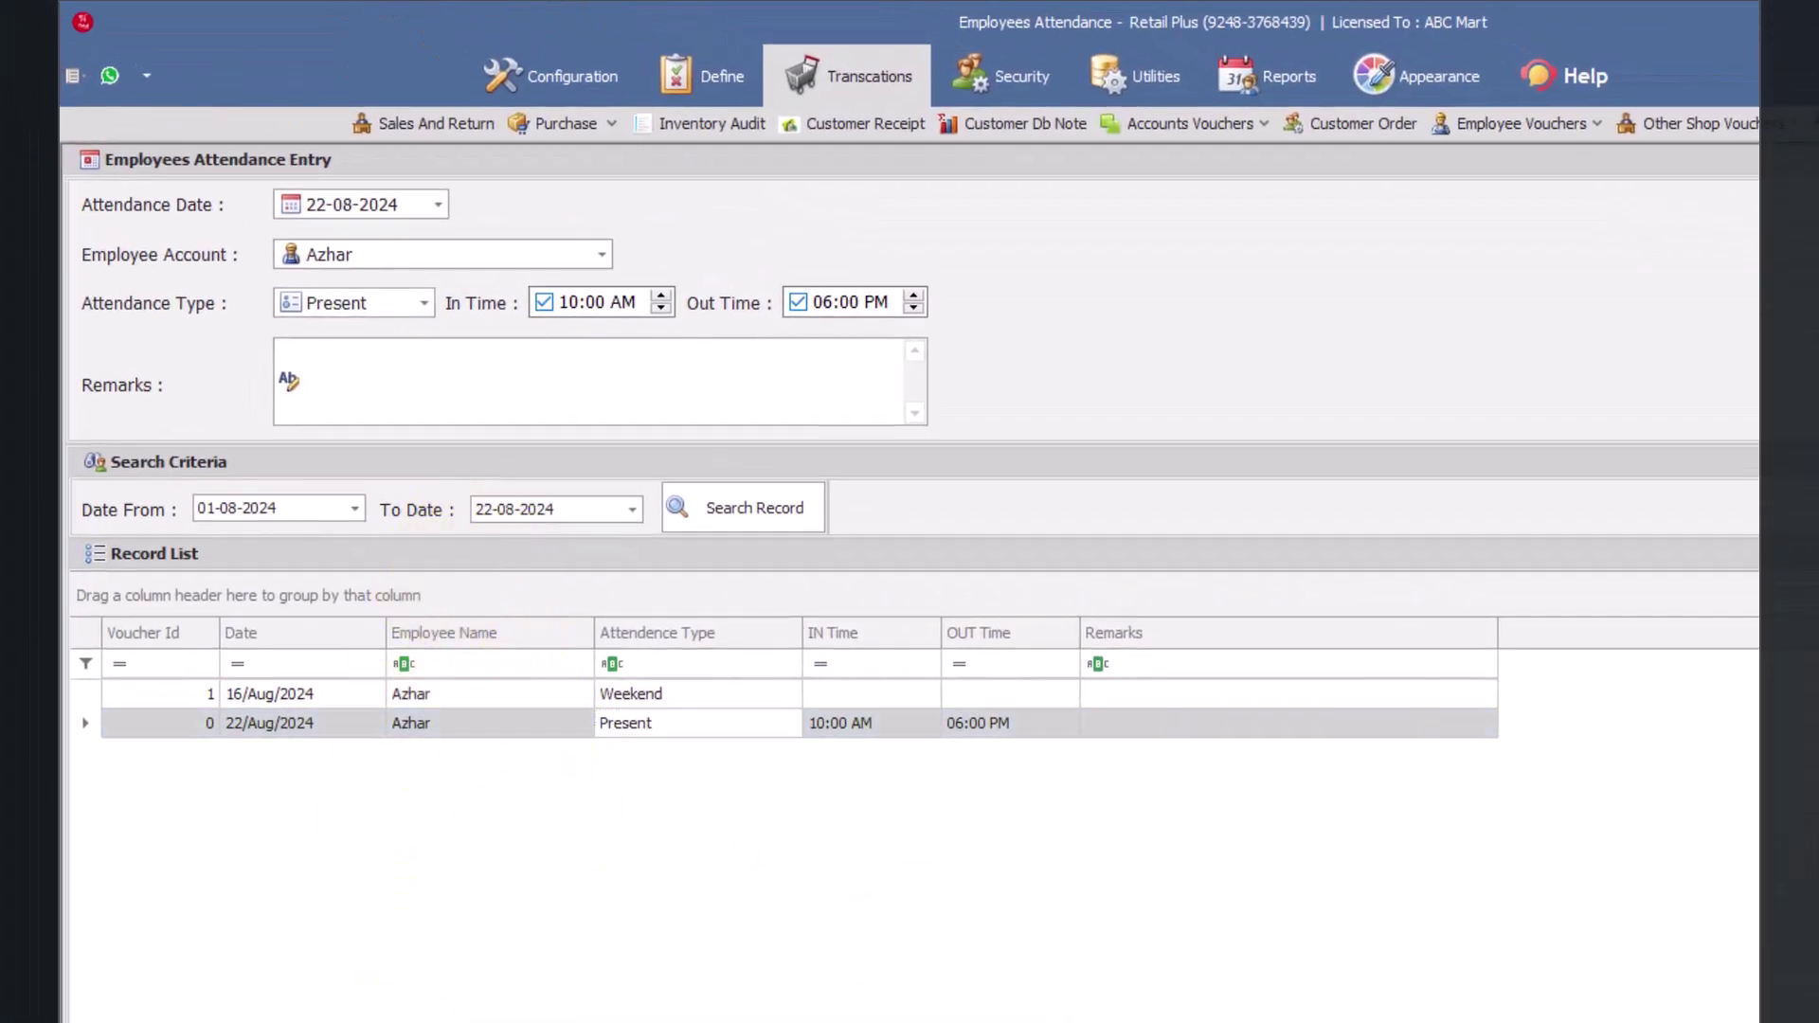
click(601, 254)
click(516, 315)
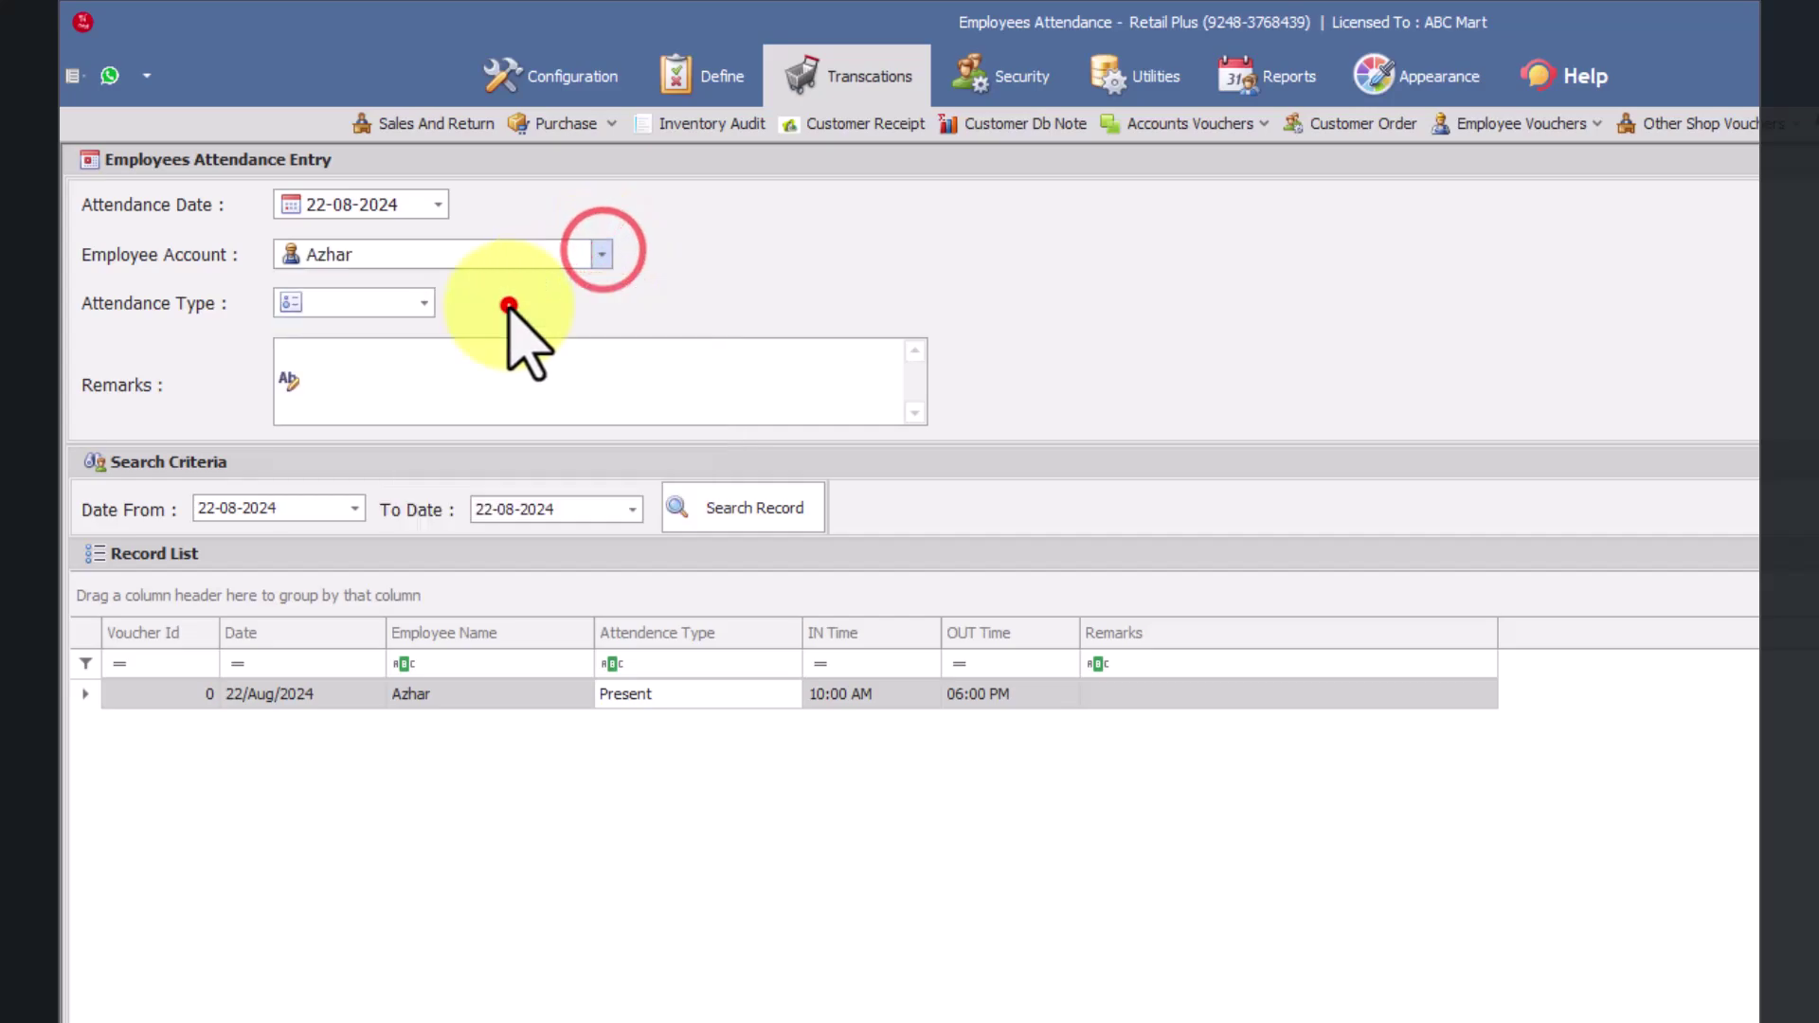
click(423, 303)
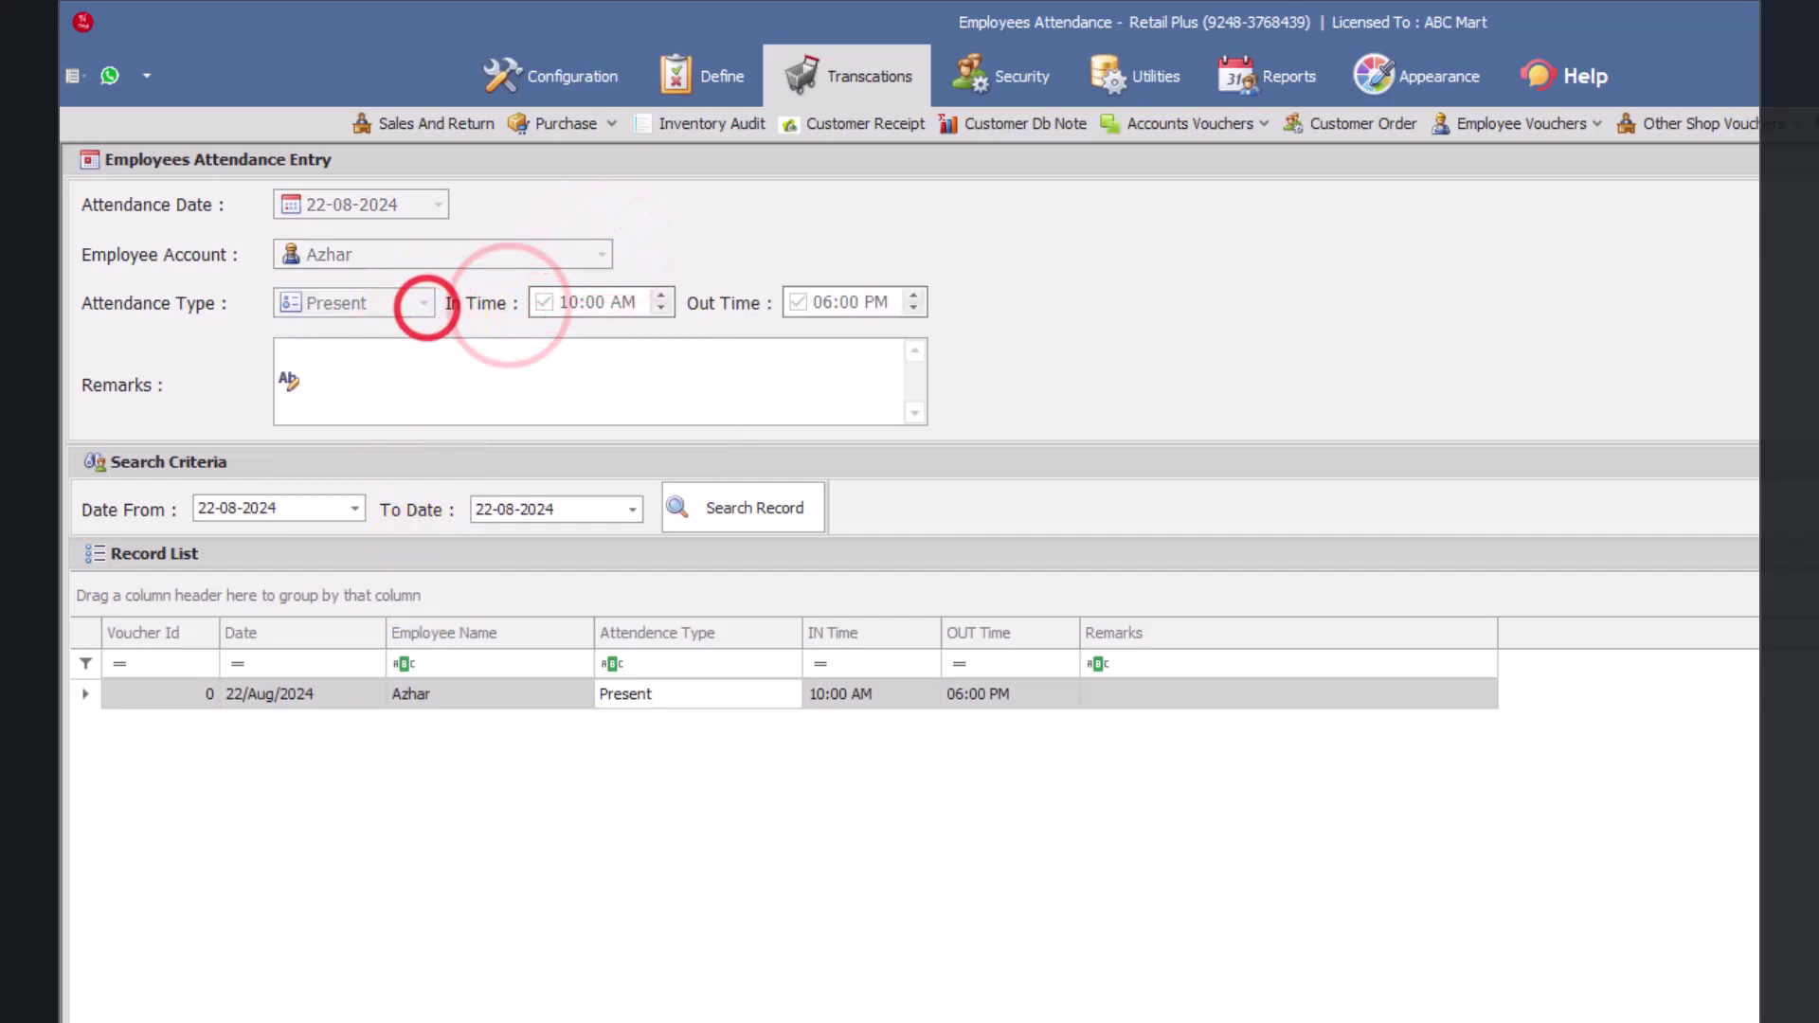
Enter attendance type Leave for the employee on 21-08-2024 and save the record.
click(437, 204)
click(445, 448)
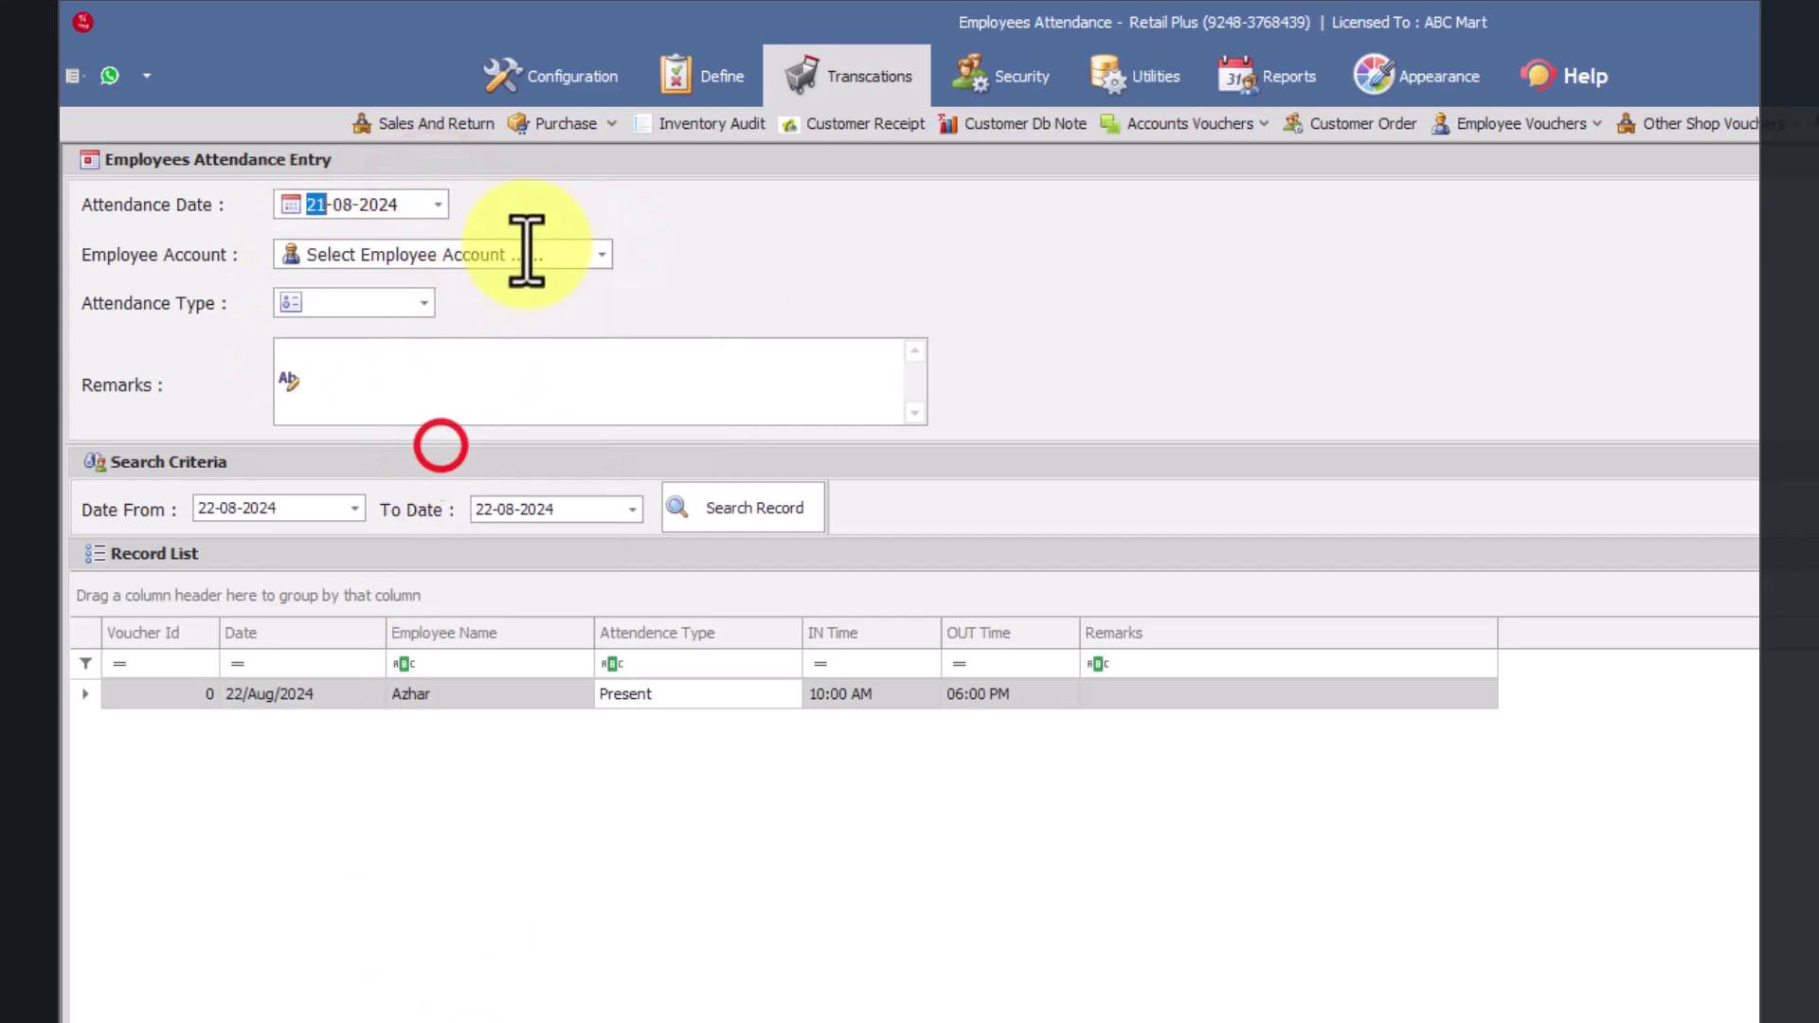
click(601, 254)
click(423, 316)
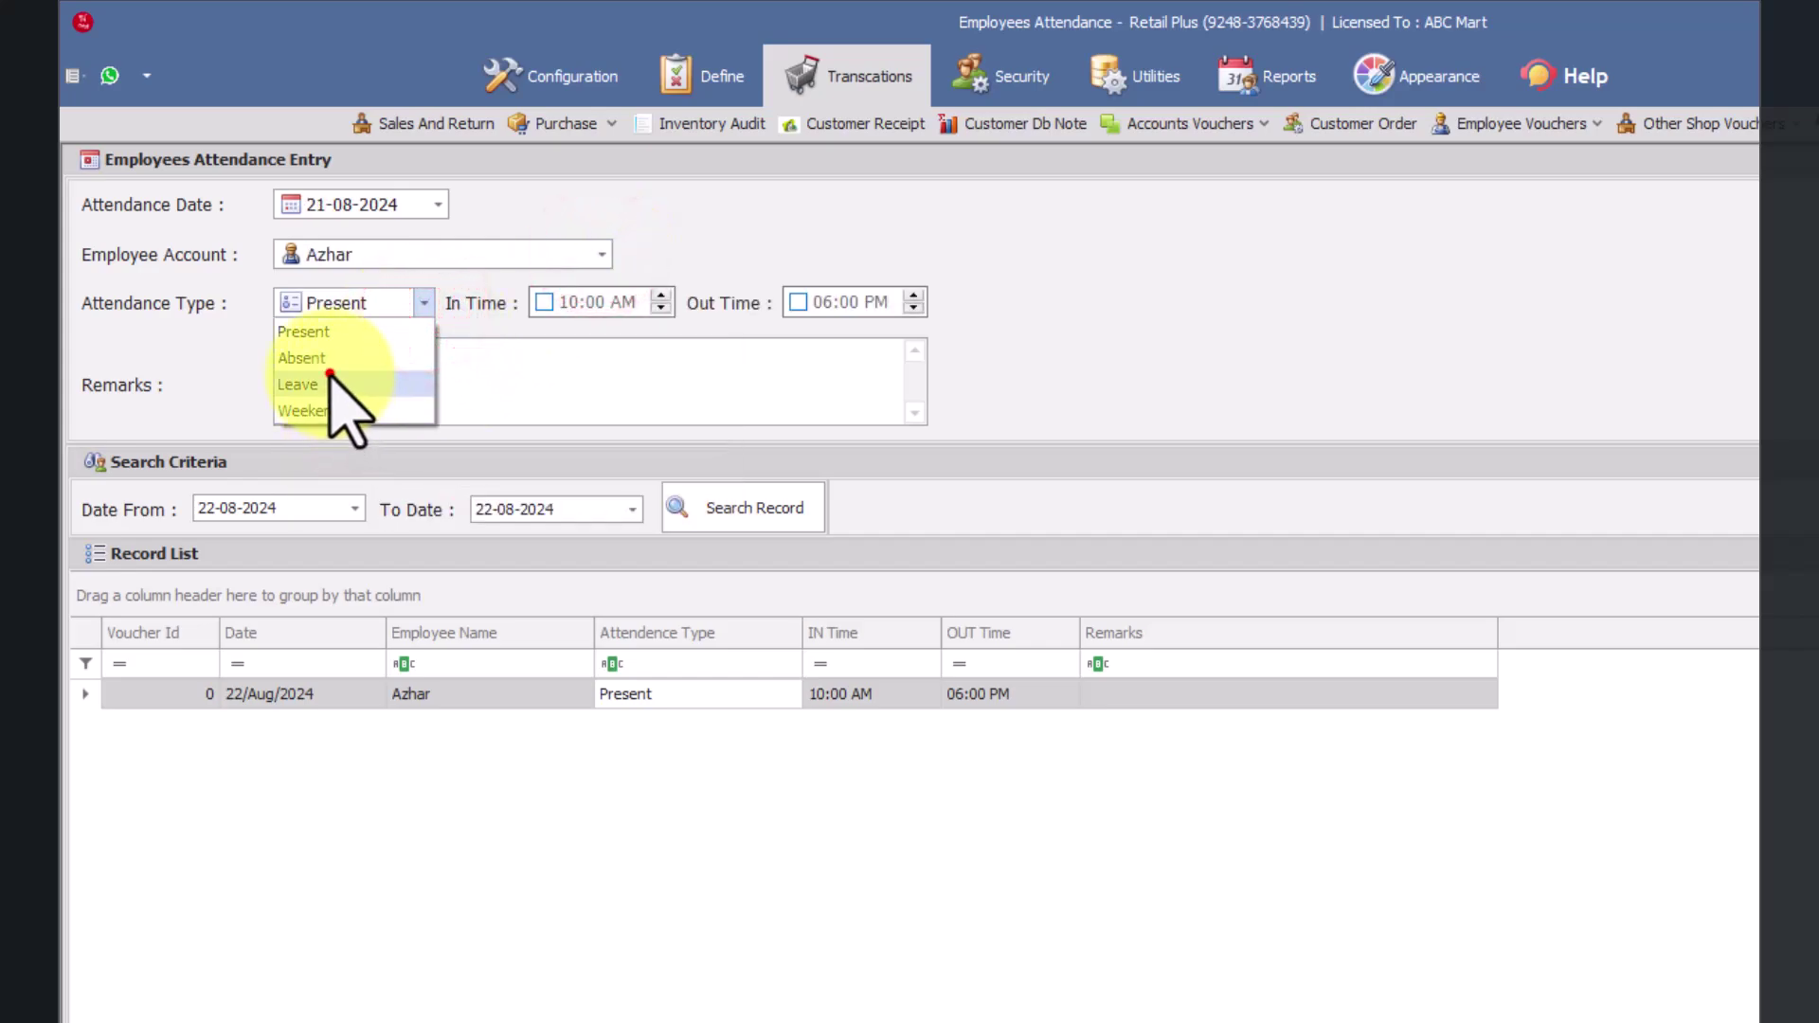
click(330, 379)
click(424, 373)
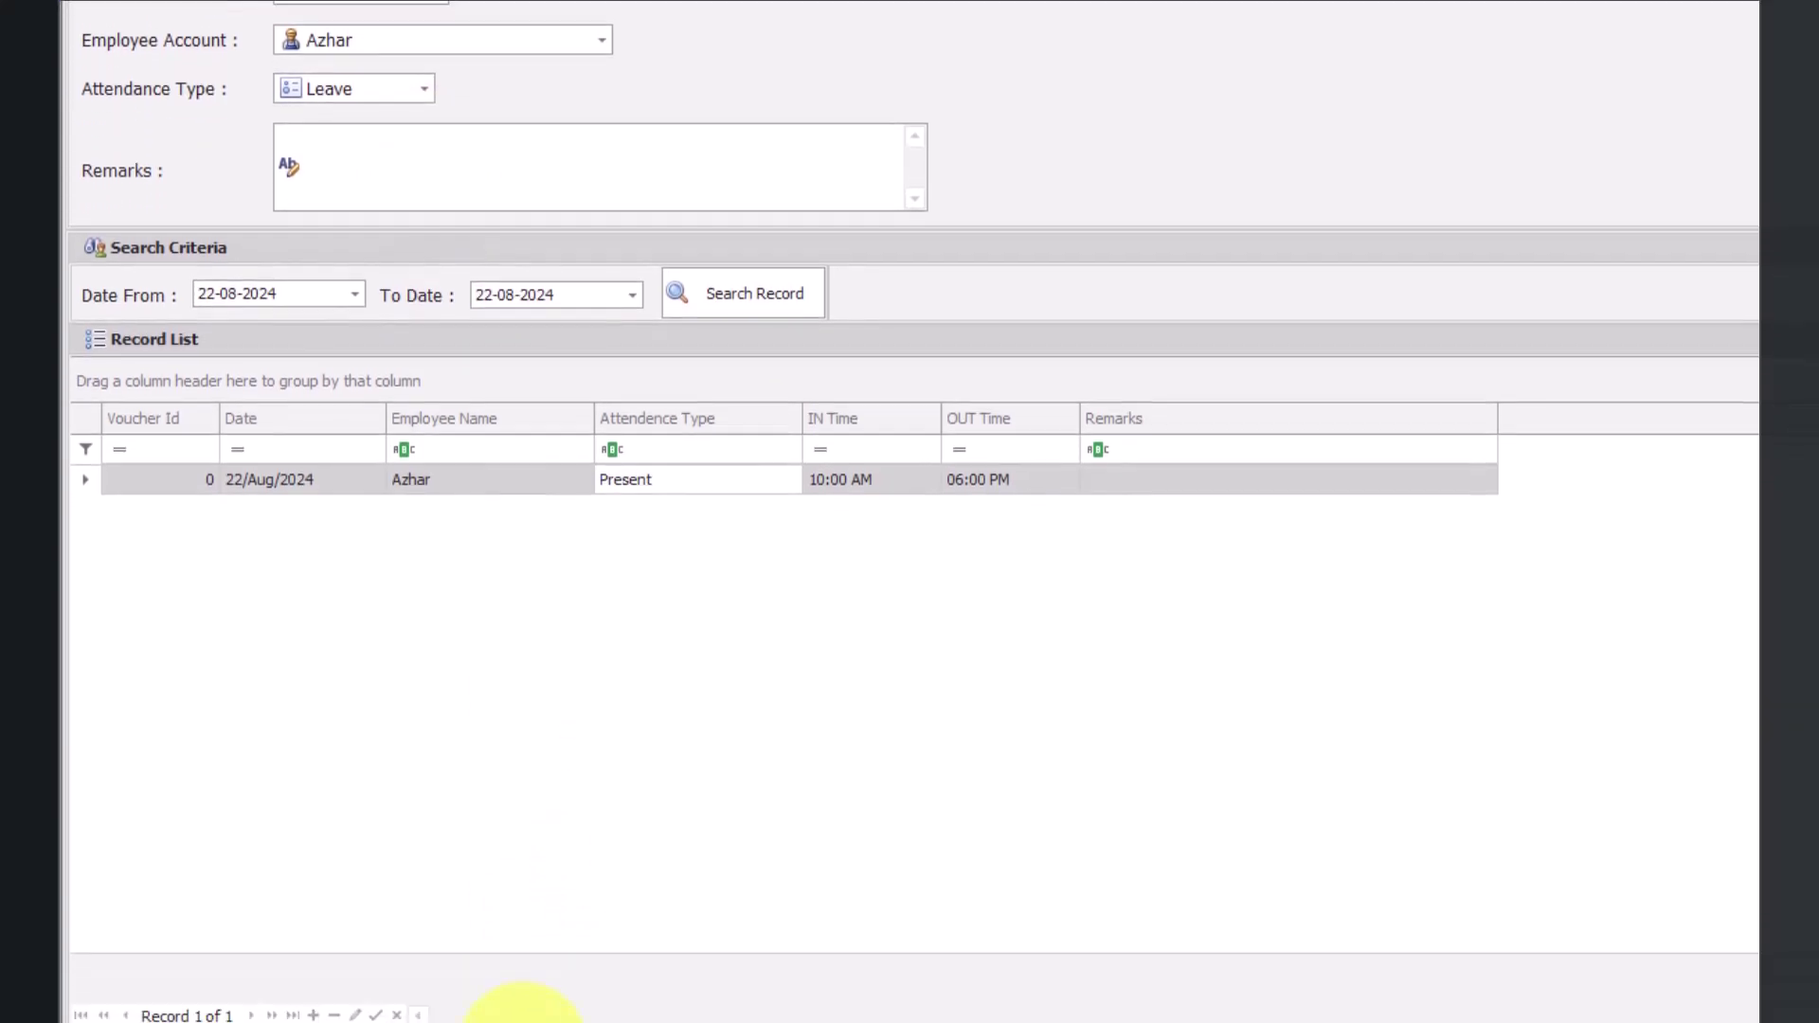
click(465, 943)
click(1232, 441)
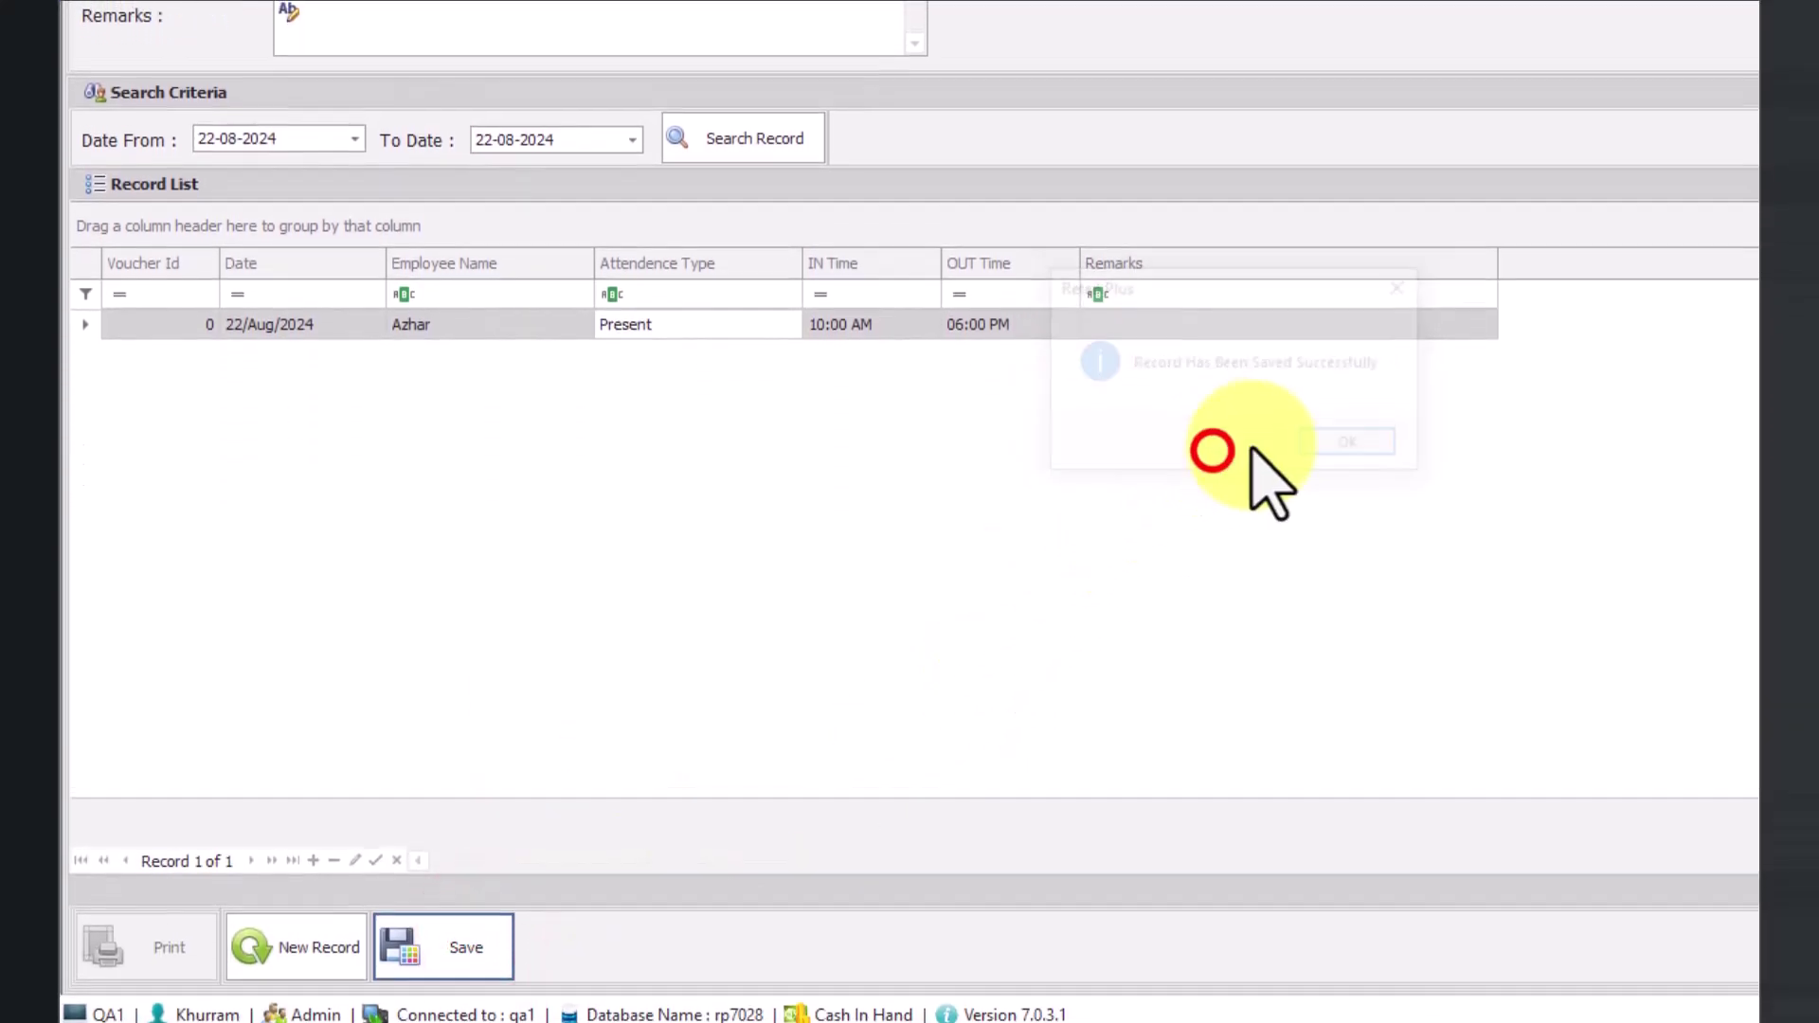
click(1326, 442)
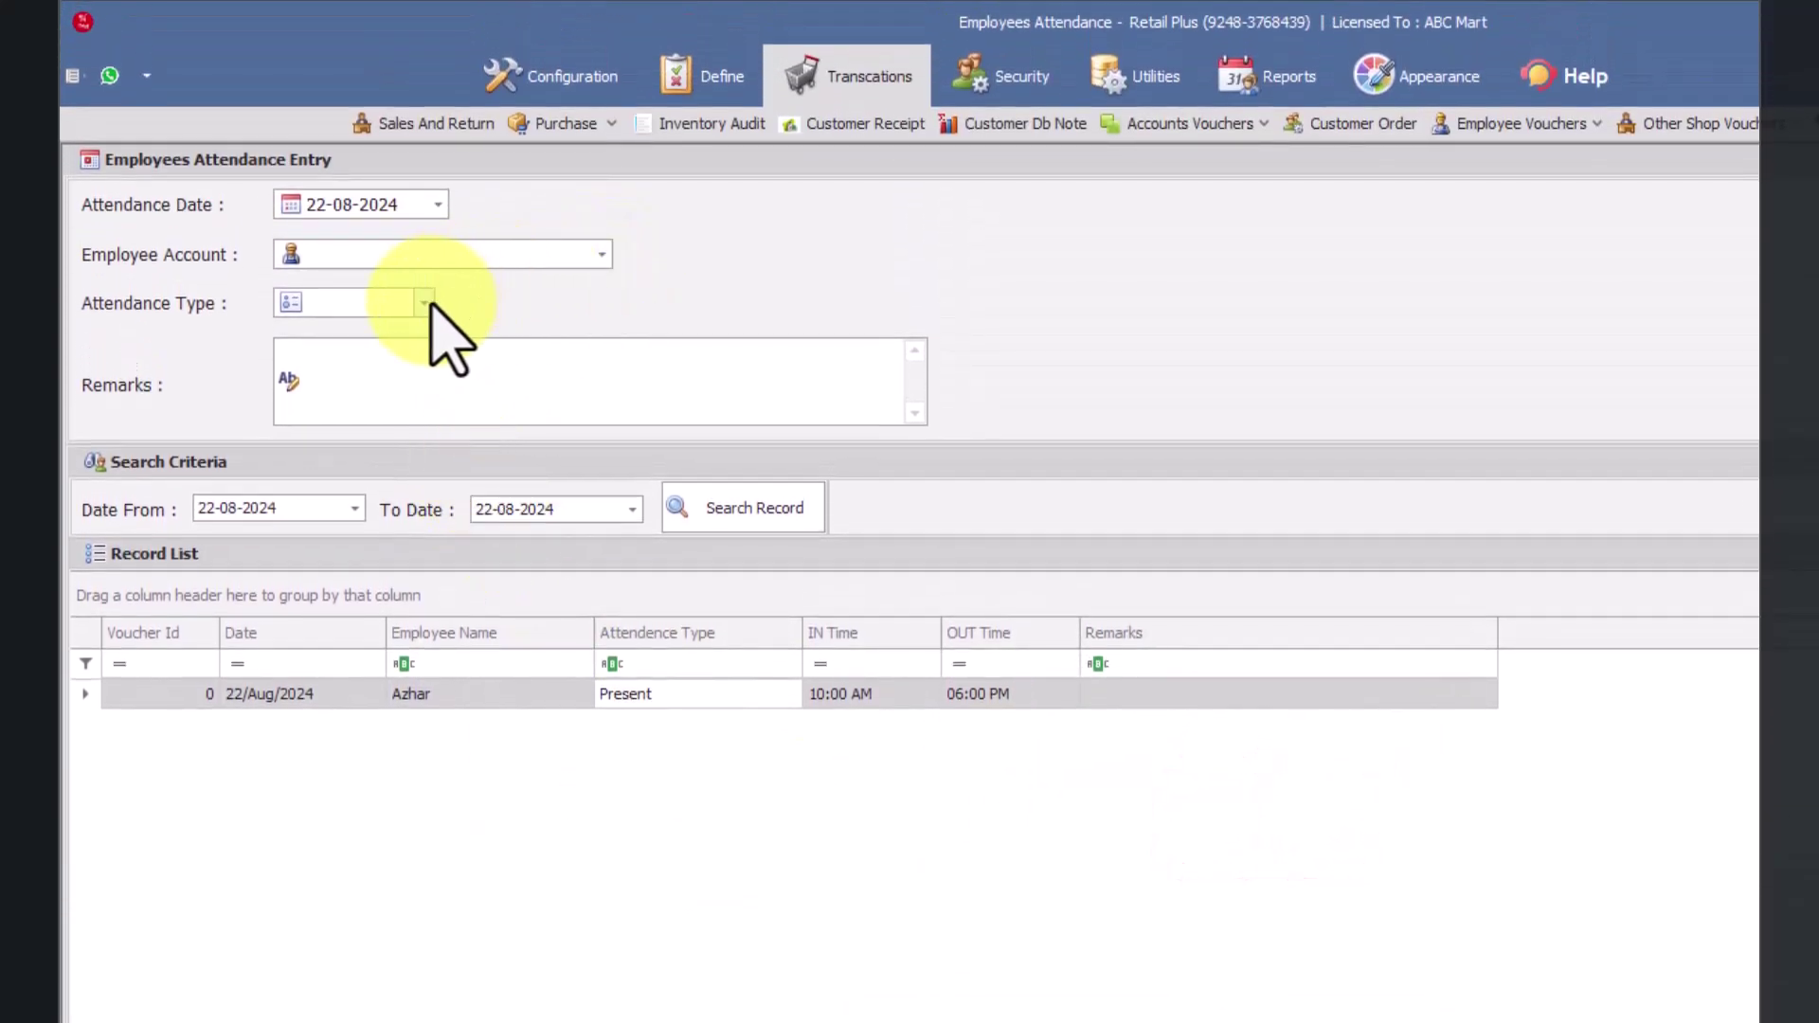
Show the available attendance types for a new attendance entry.
click(428, 303)
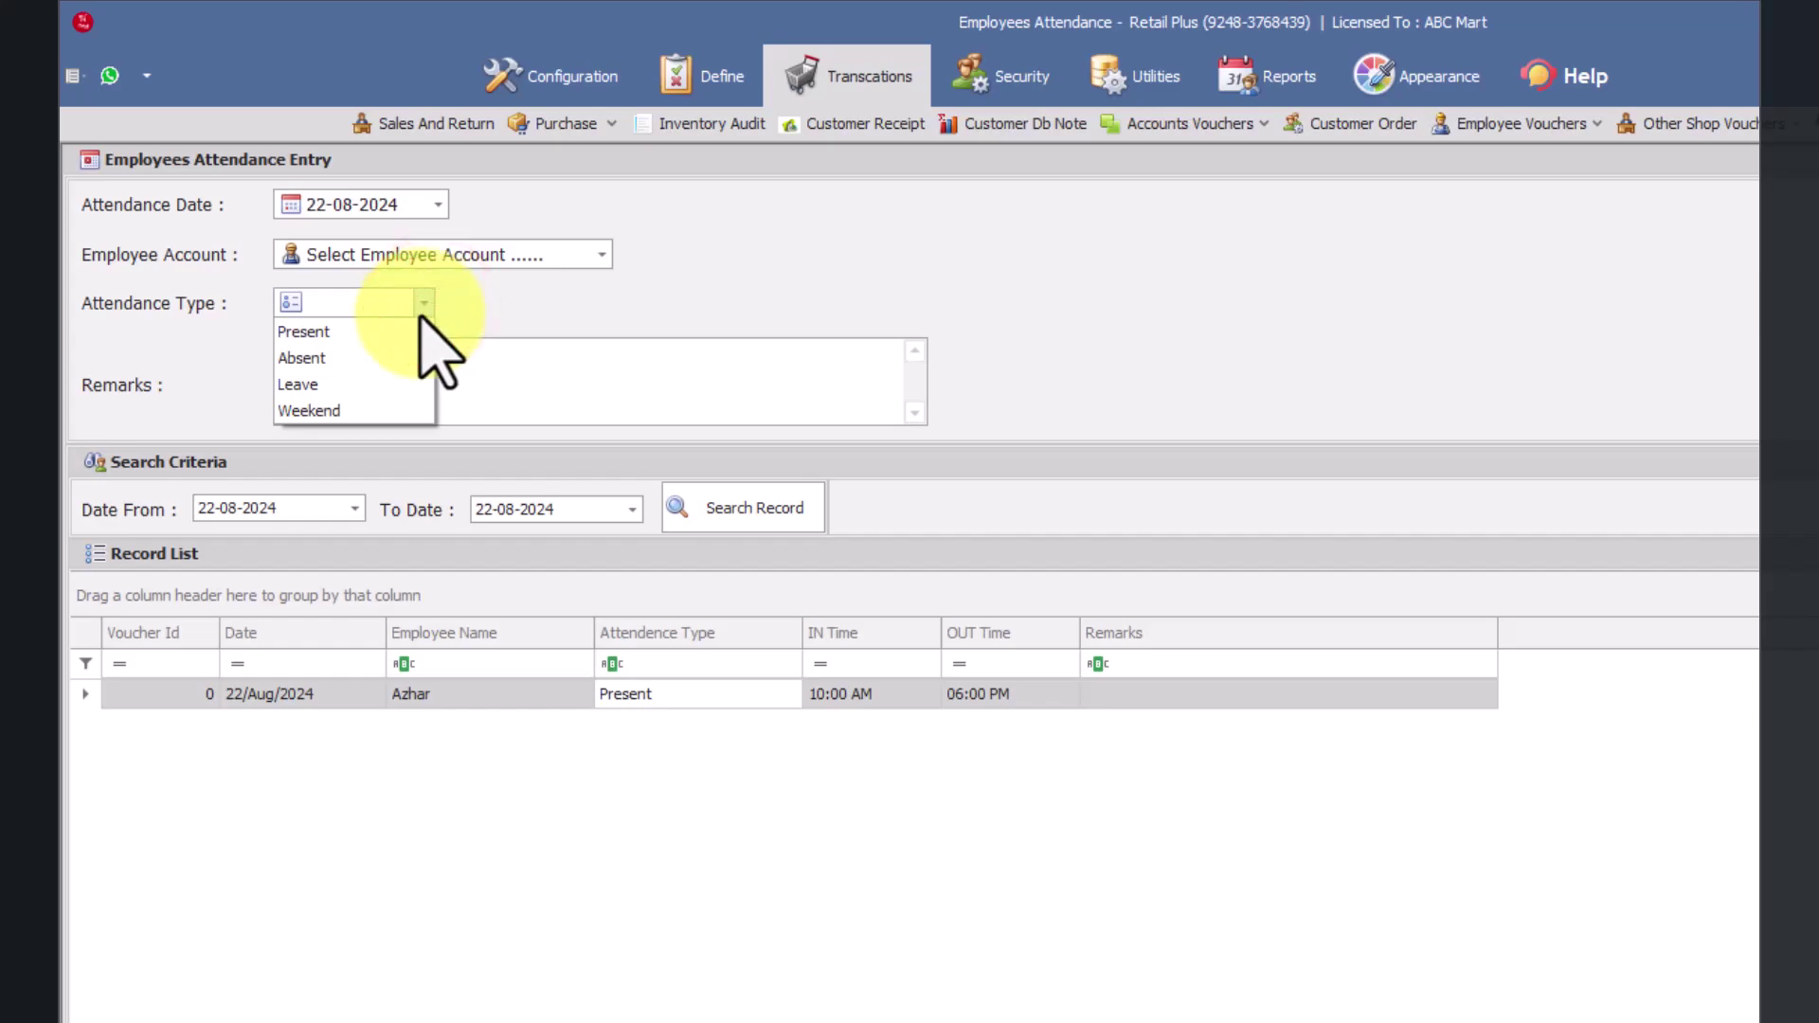